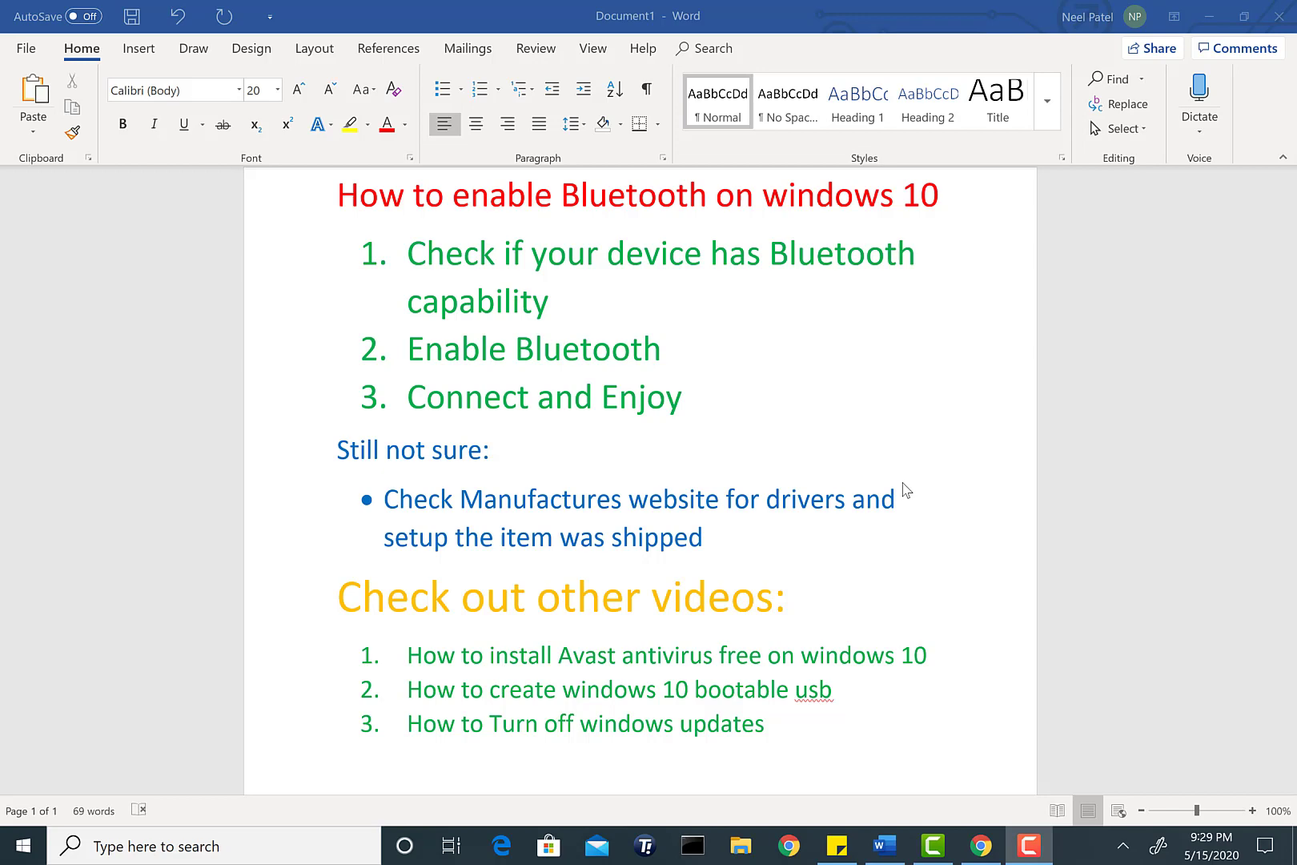
# - Open Device Manager from Start search, close it, then reopen it from the Win+X menu
pyautogui.click(12, 855)
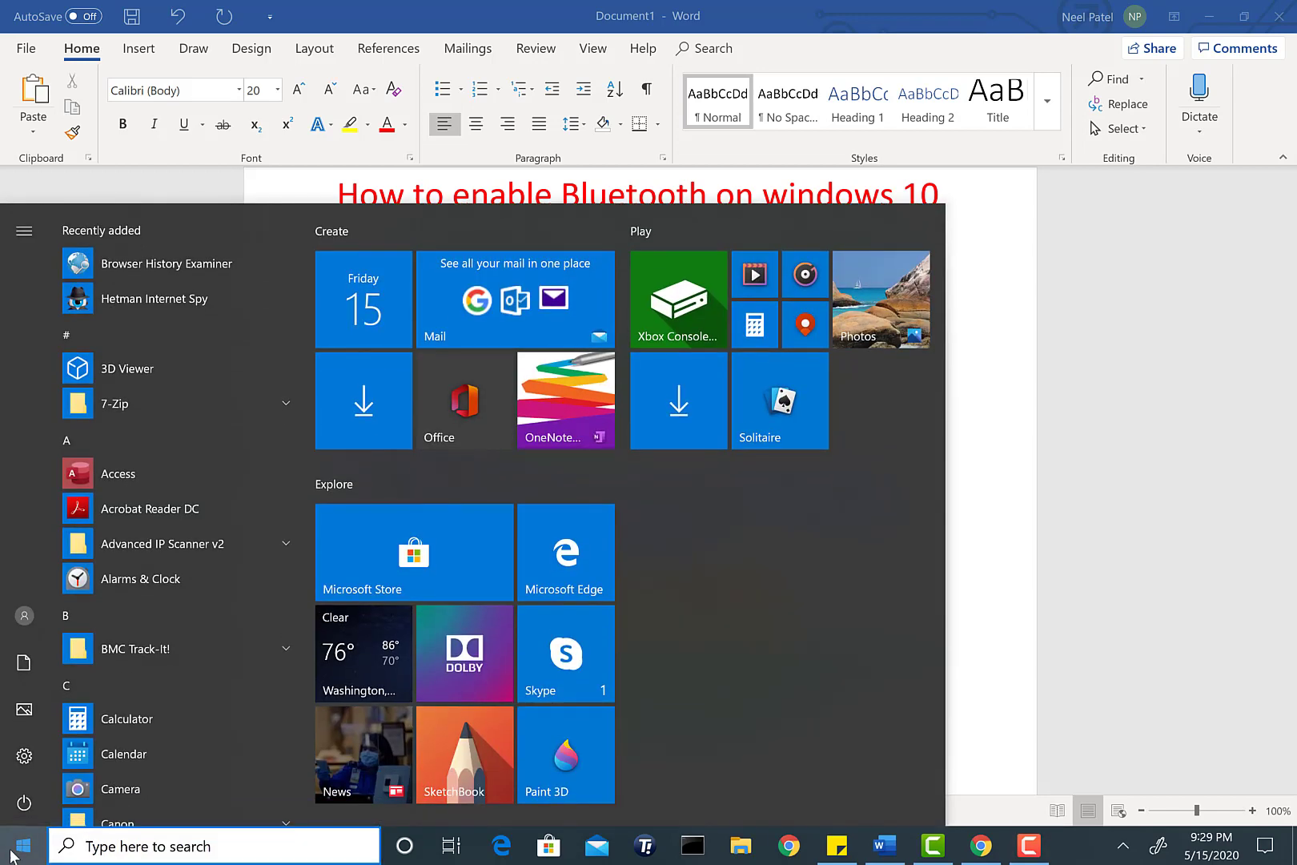
pyautogui.write('device man')
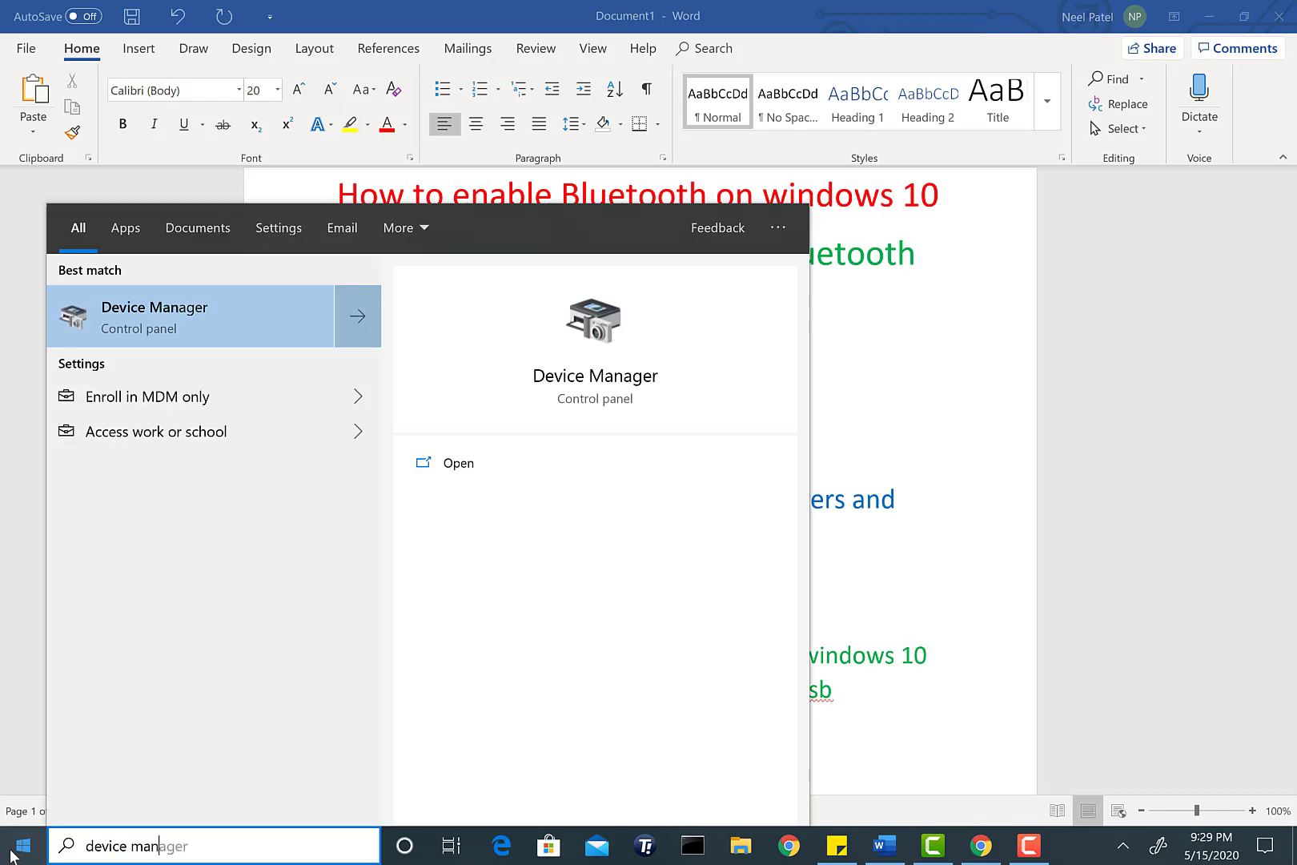
pyautogui.press('Return')
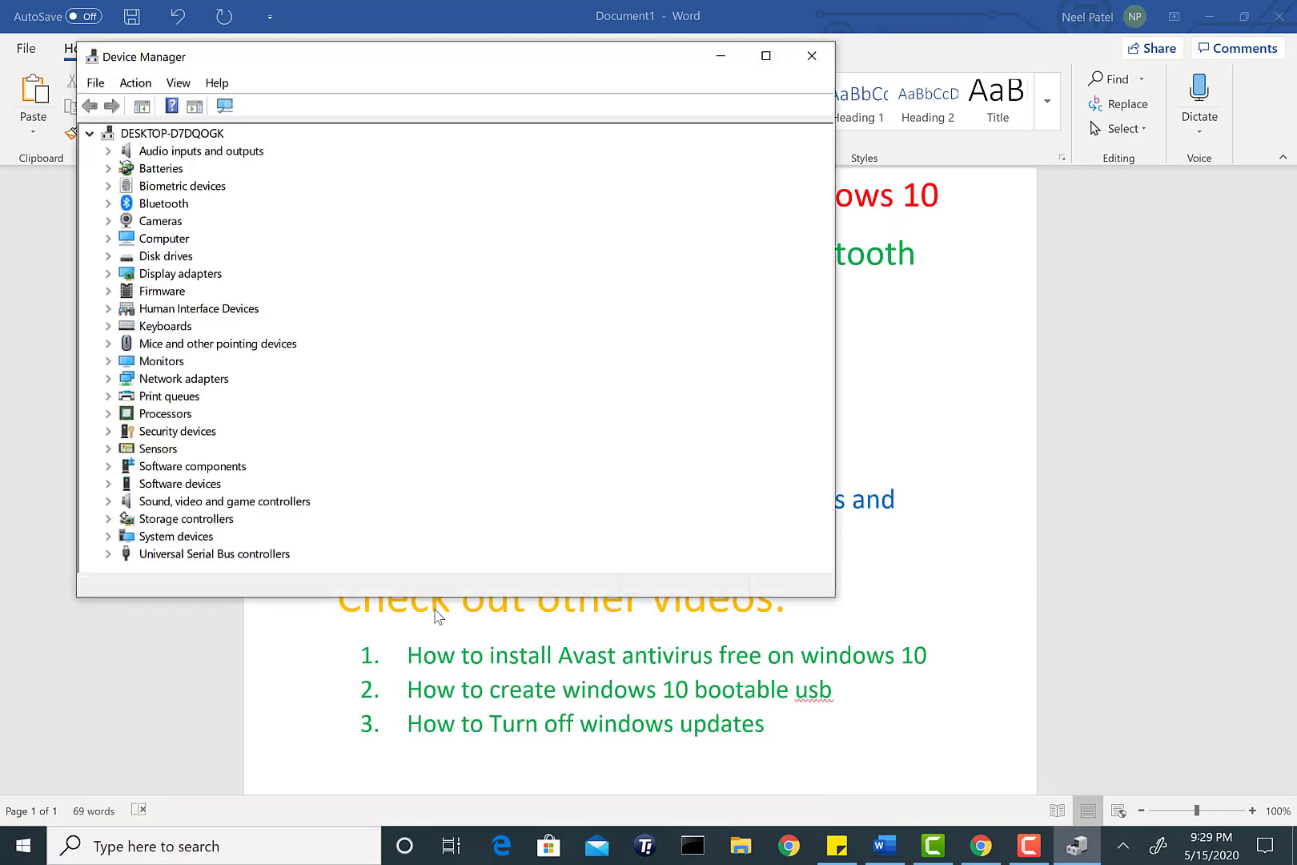
pyautogui.click(813, 55)
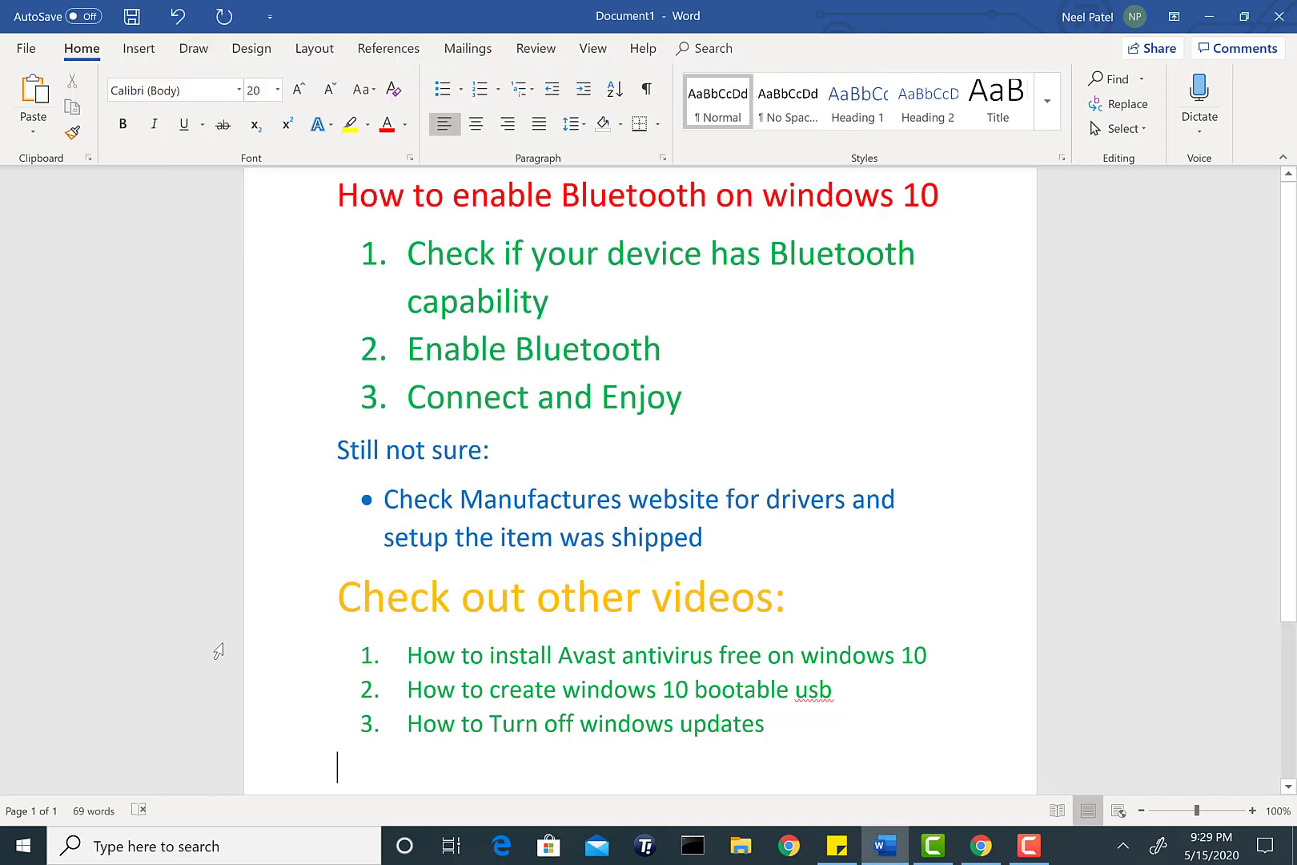
pyautogui.rightClick(34, 849)
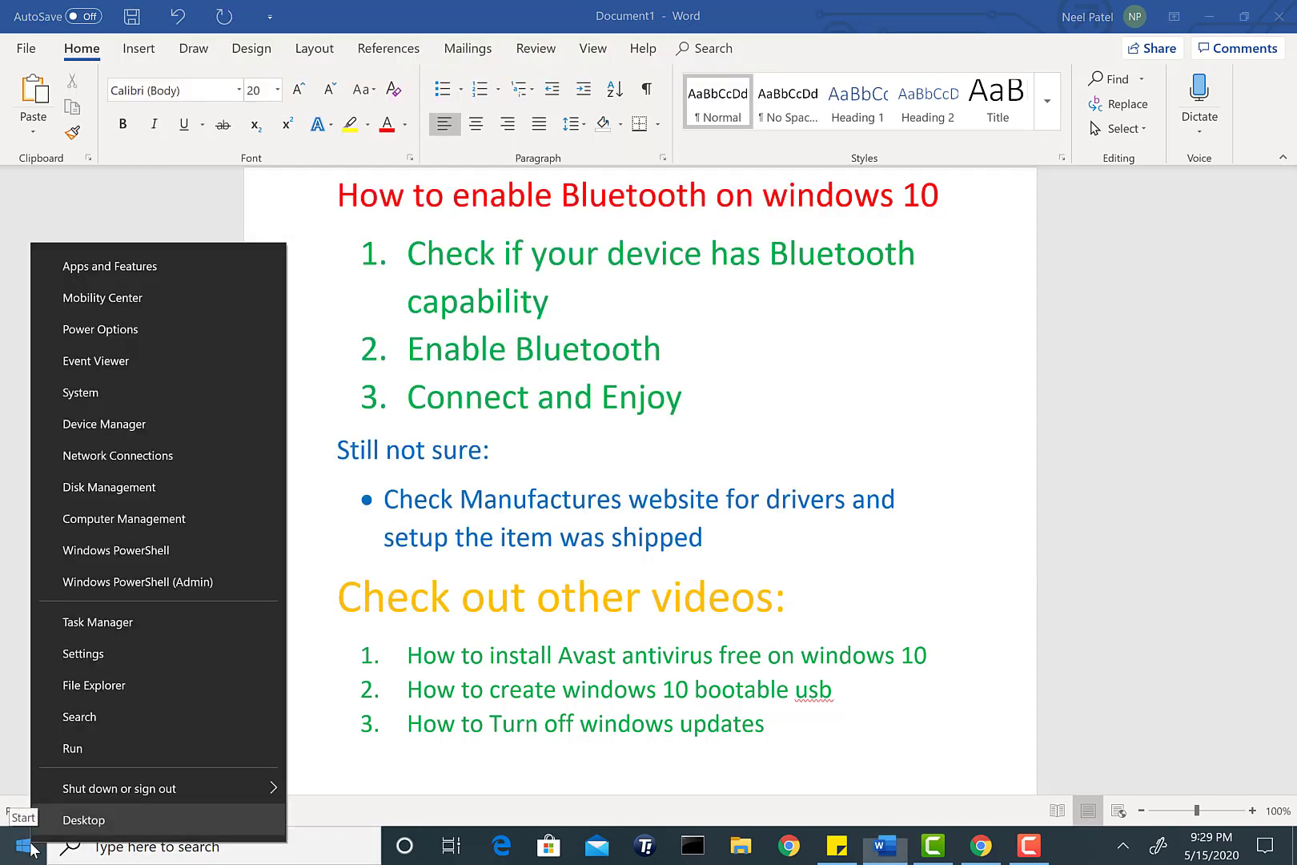
pyautogui.click(121, 423)
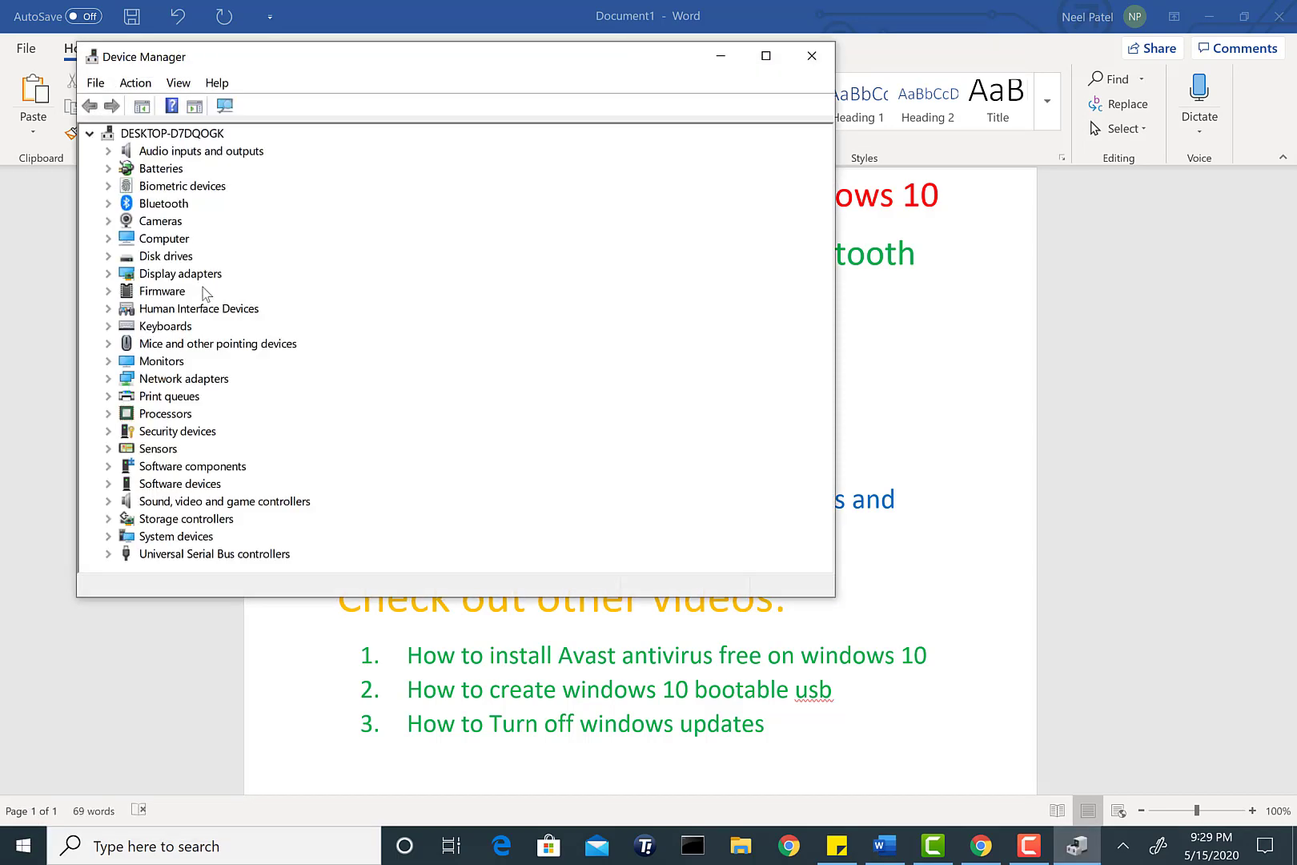
# - Expand Bluetooth and select the Marvell AVASTAR Bluetooth Radio Adapter
pyautogui.click(109, 204)
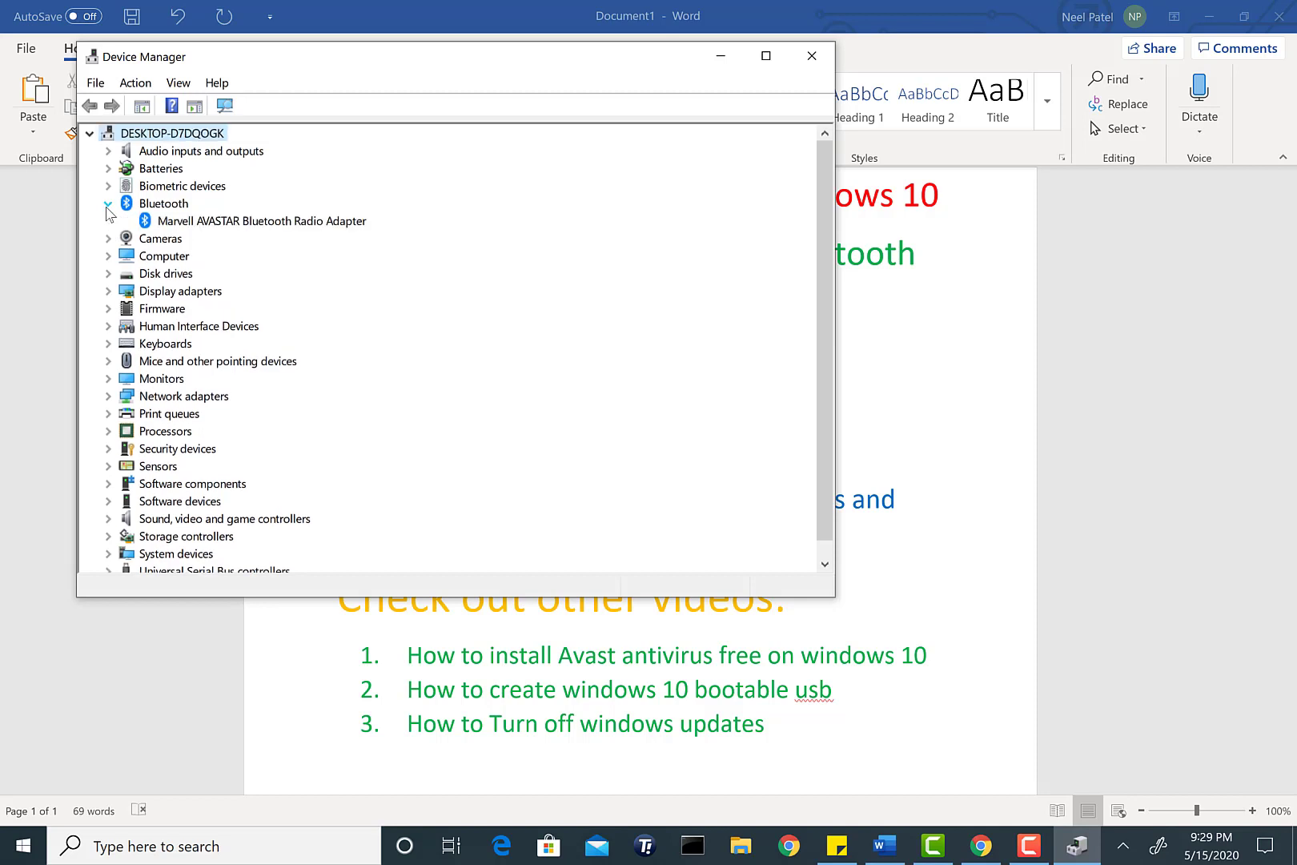
pyautogui.click(184, 206)
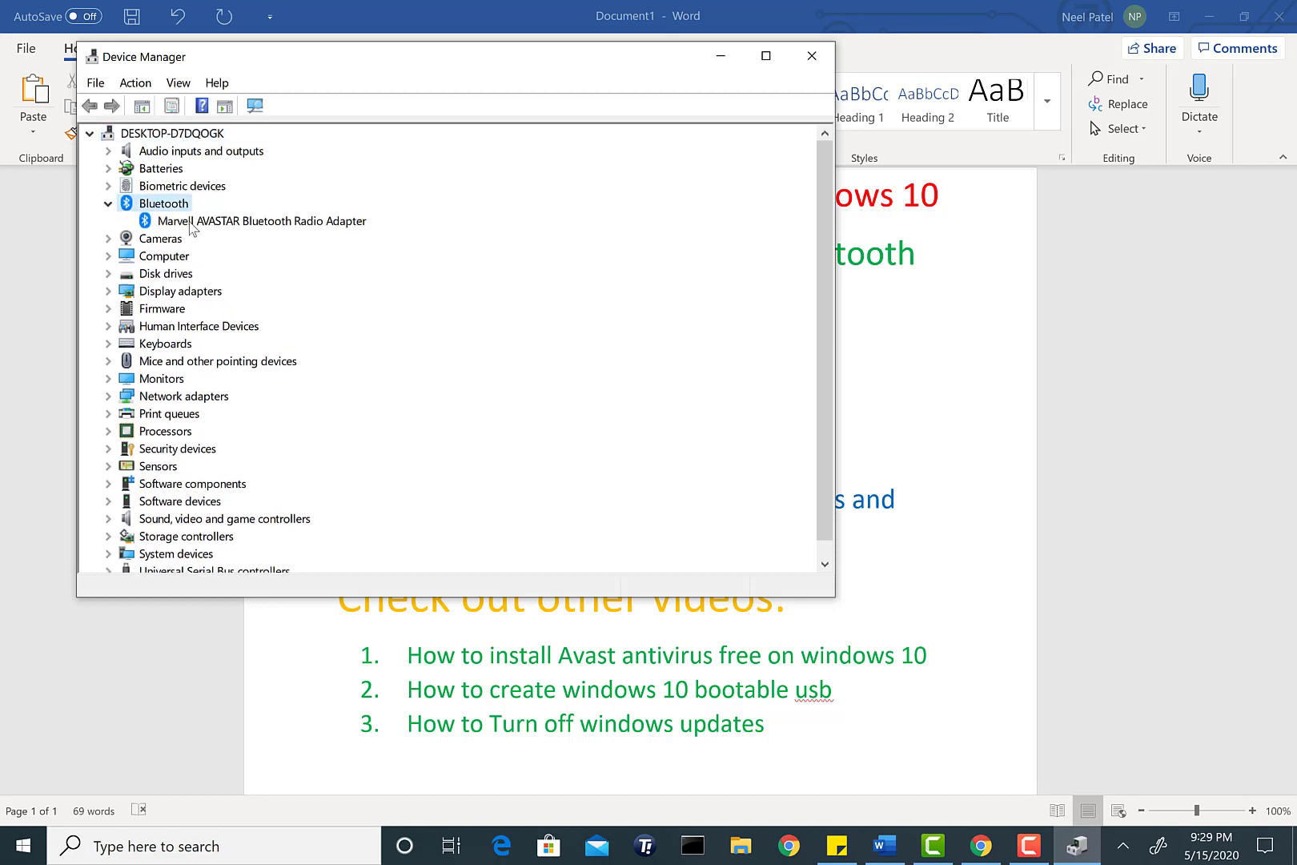
pyautogui.click(193, 222)
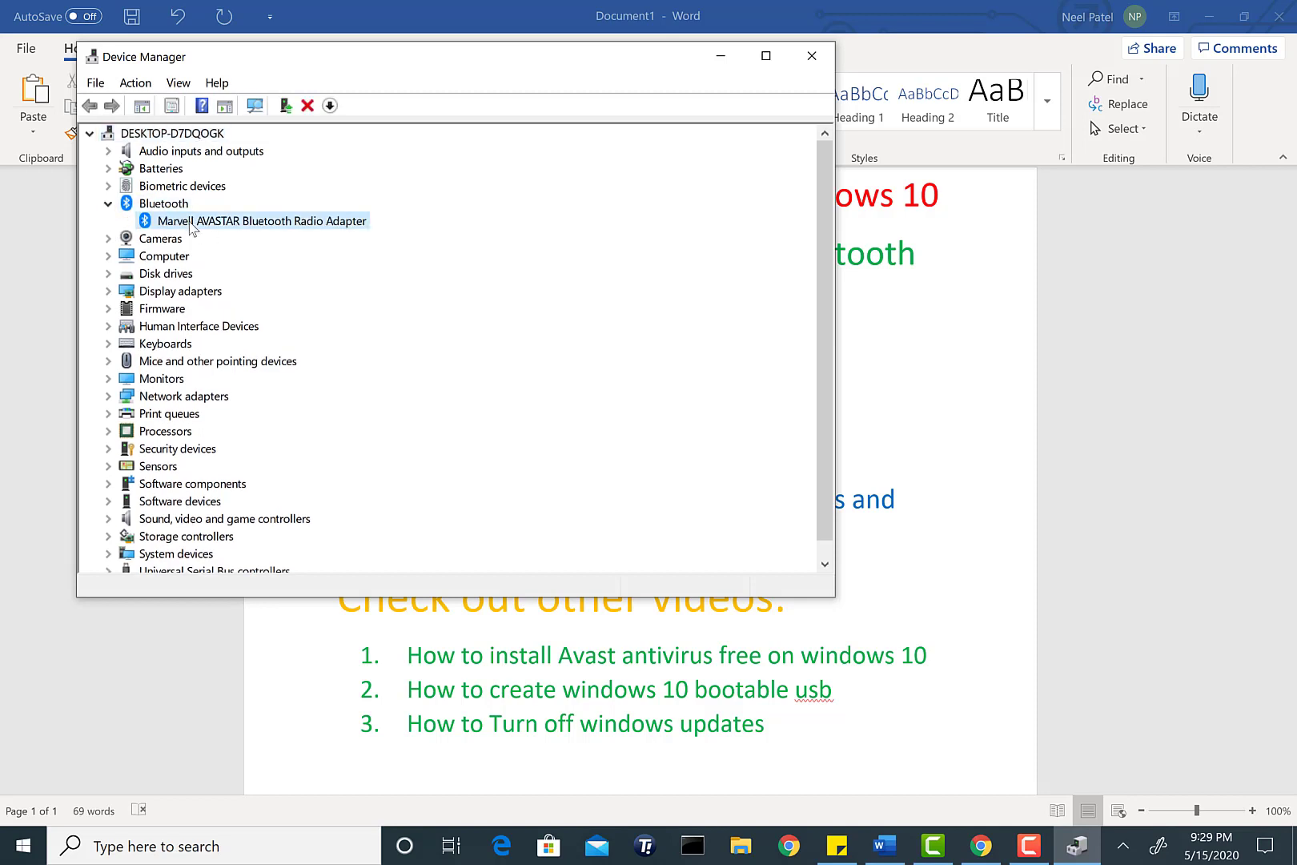
# - Start the adapter's driver update, cancel it, and close Device Manager
pyautogui.rightClick(287, 227)
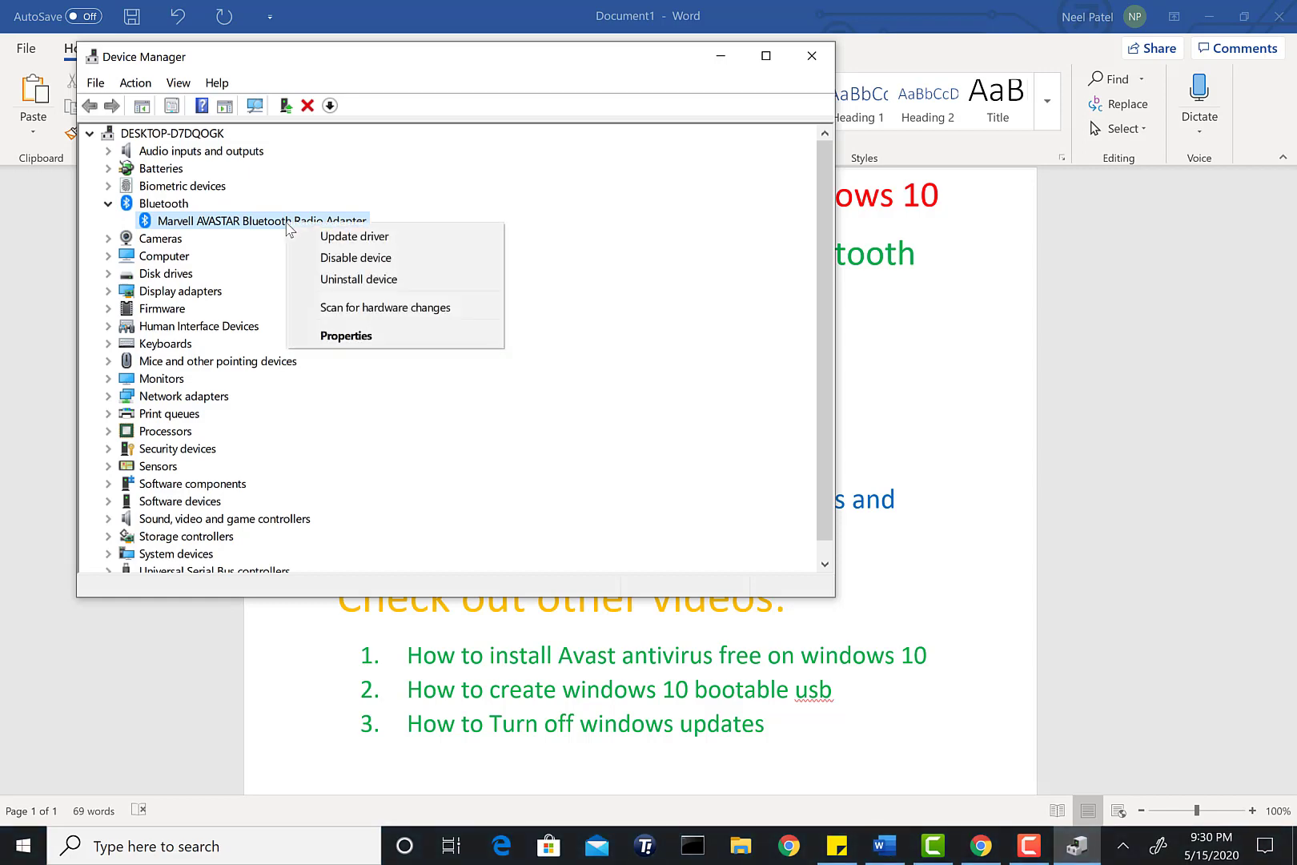
pyautogui.click(321, 237)
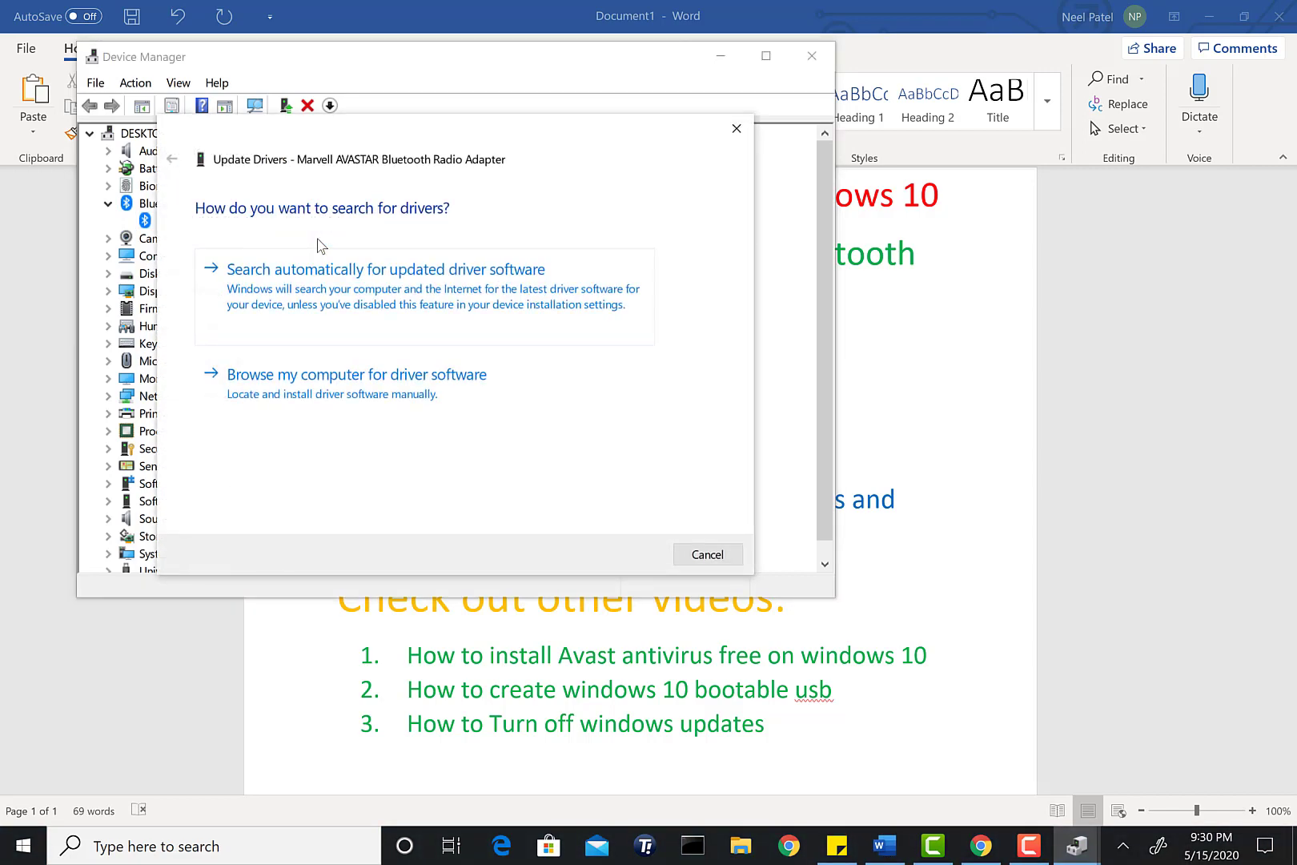
pyautogui.click(708, 554)
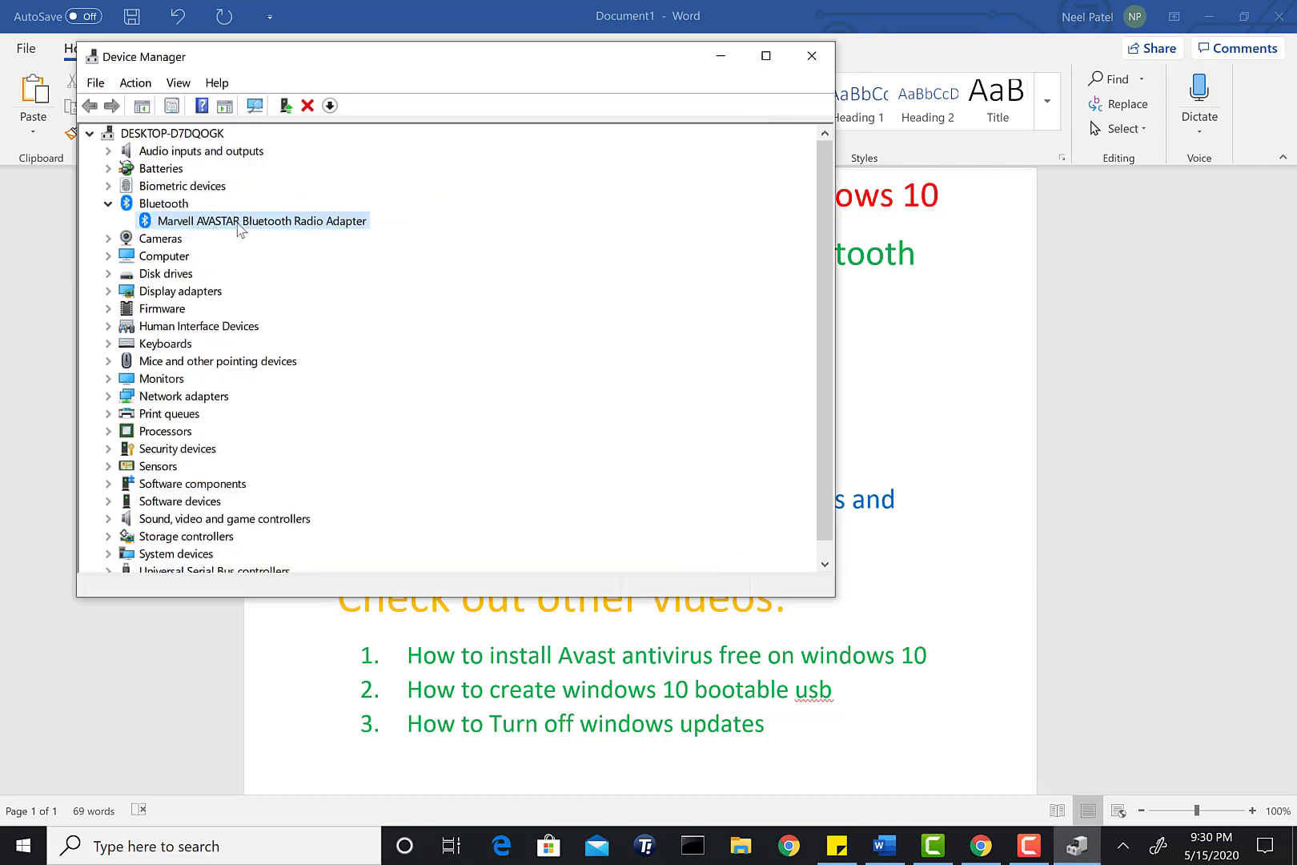
pyautogui.click(813, 63)
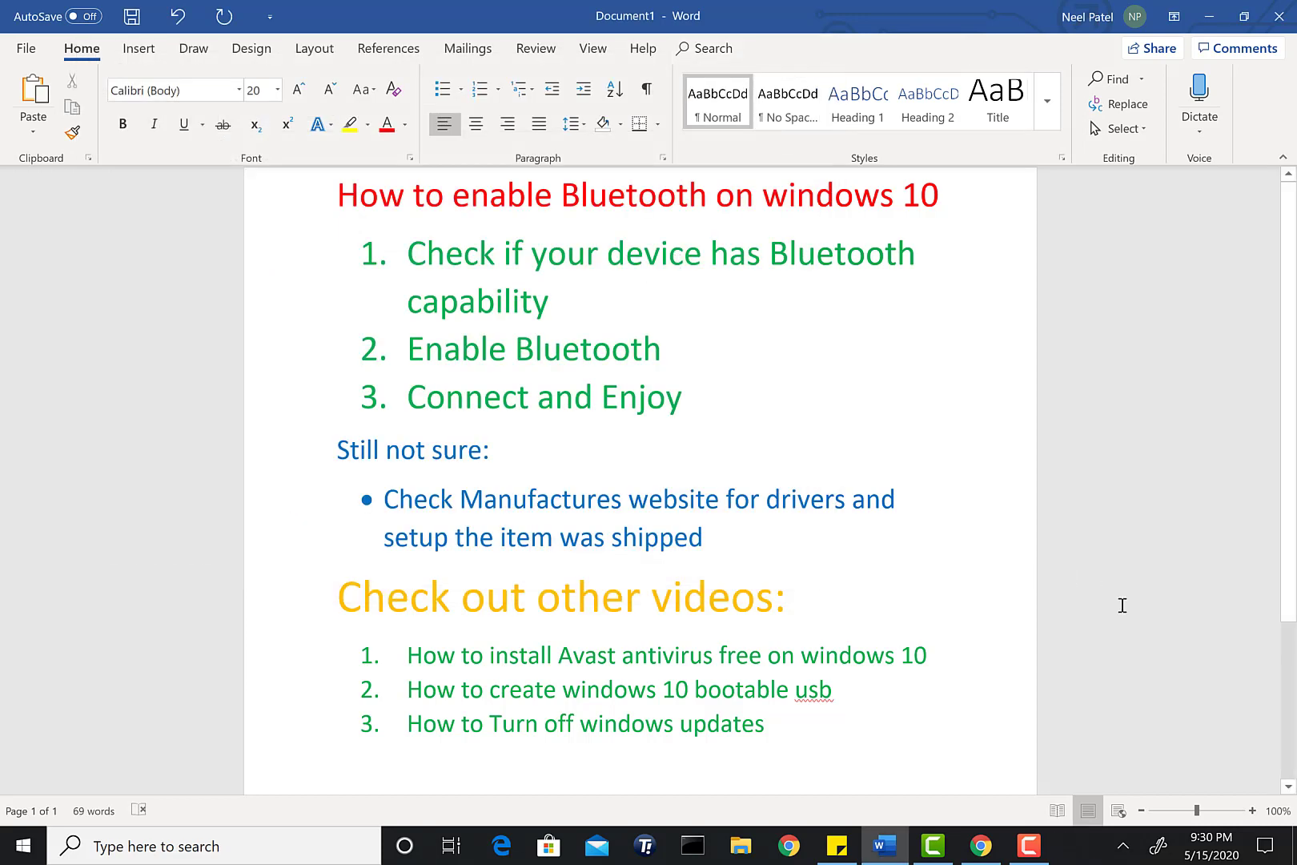
pyautogui.click(1270, 855)
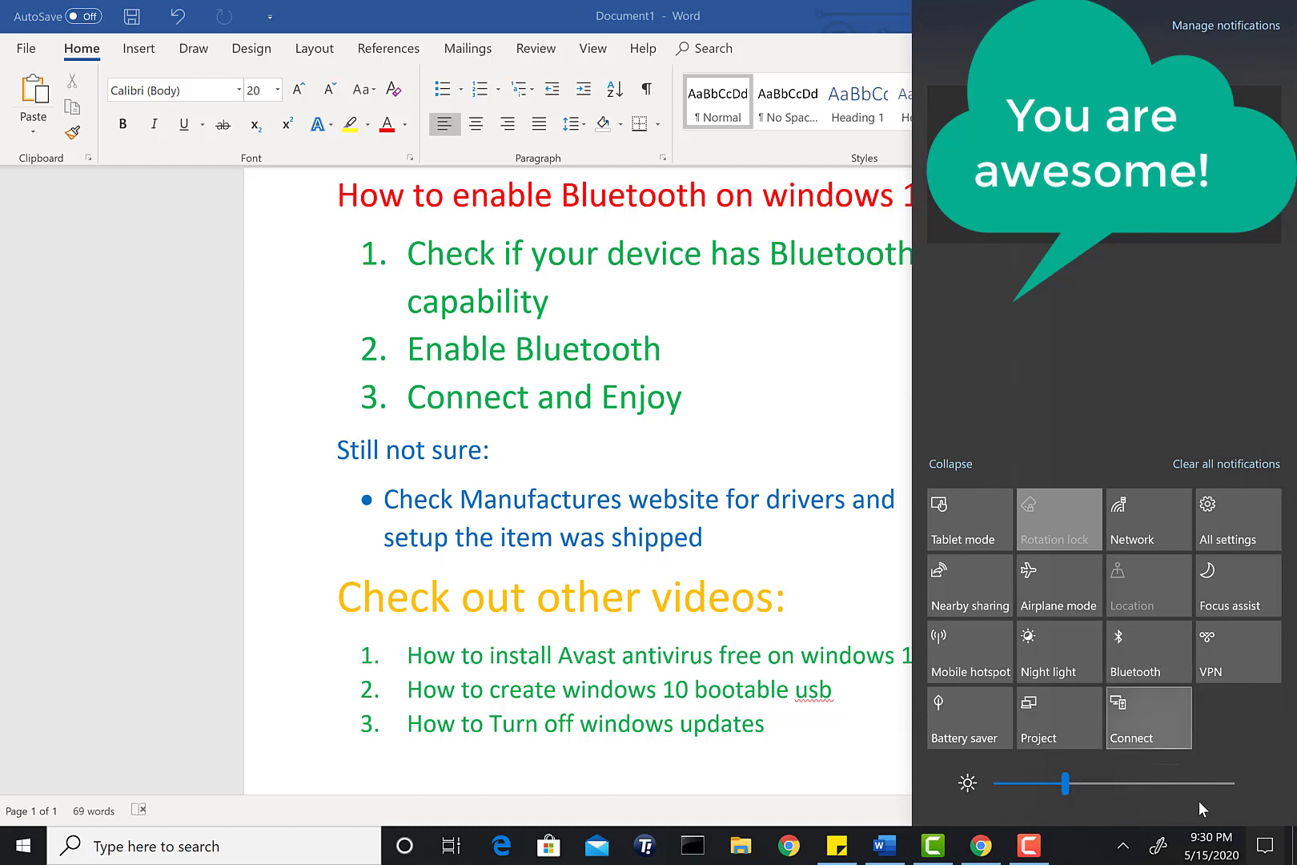
pyautogui.click(1259, 847)
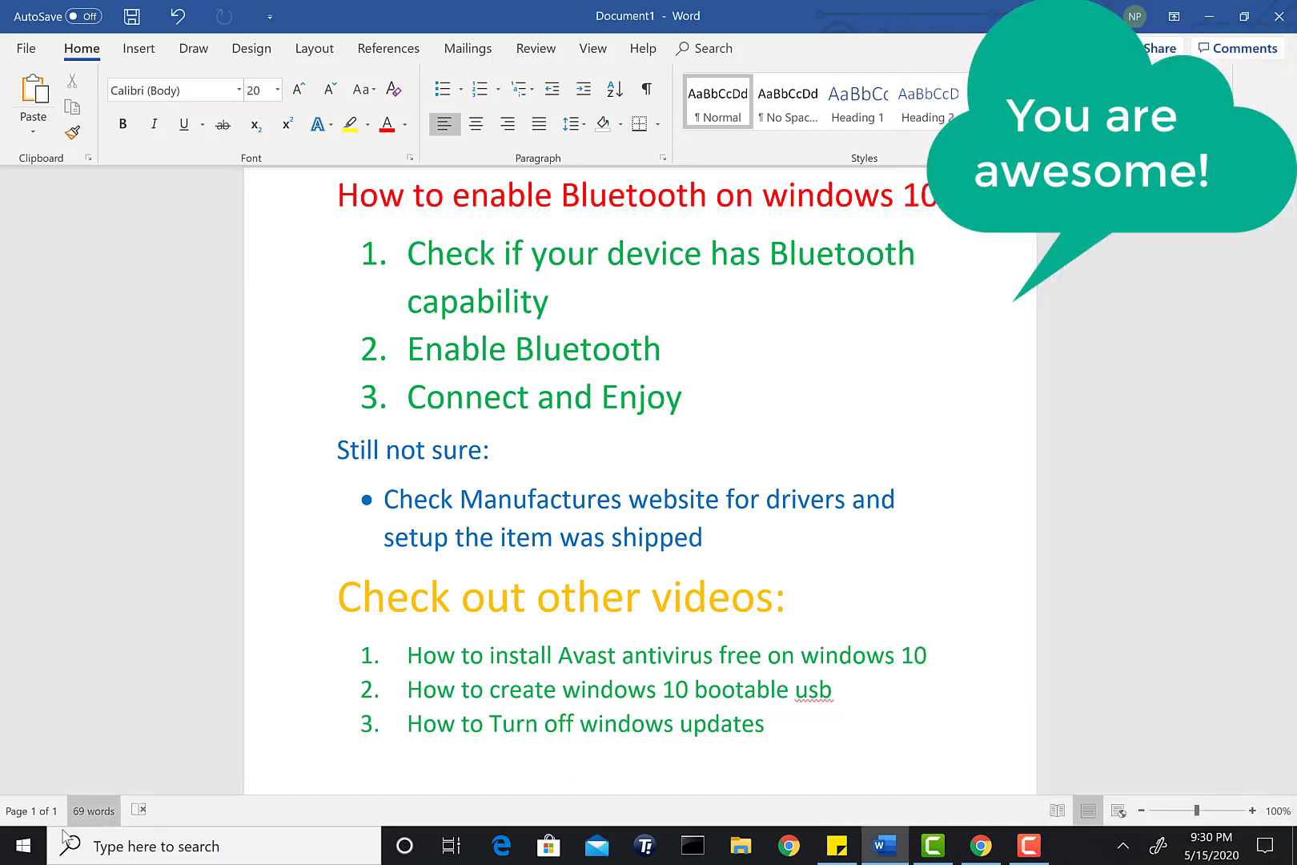
pyautogui.click(36, 847)
pyautogui.write('blue')
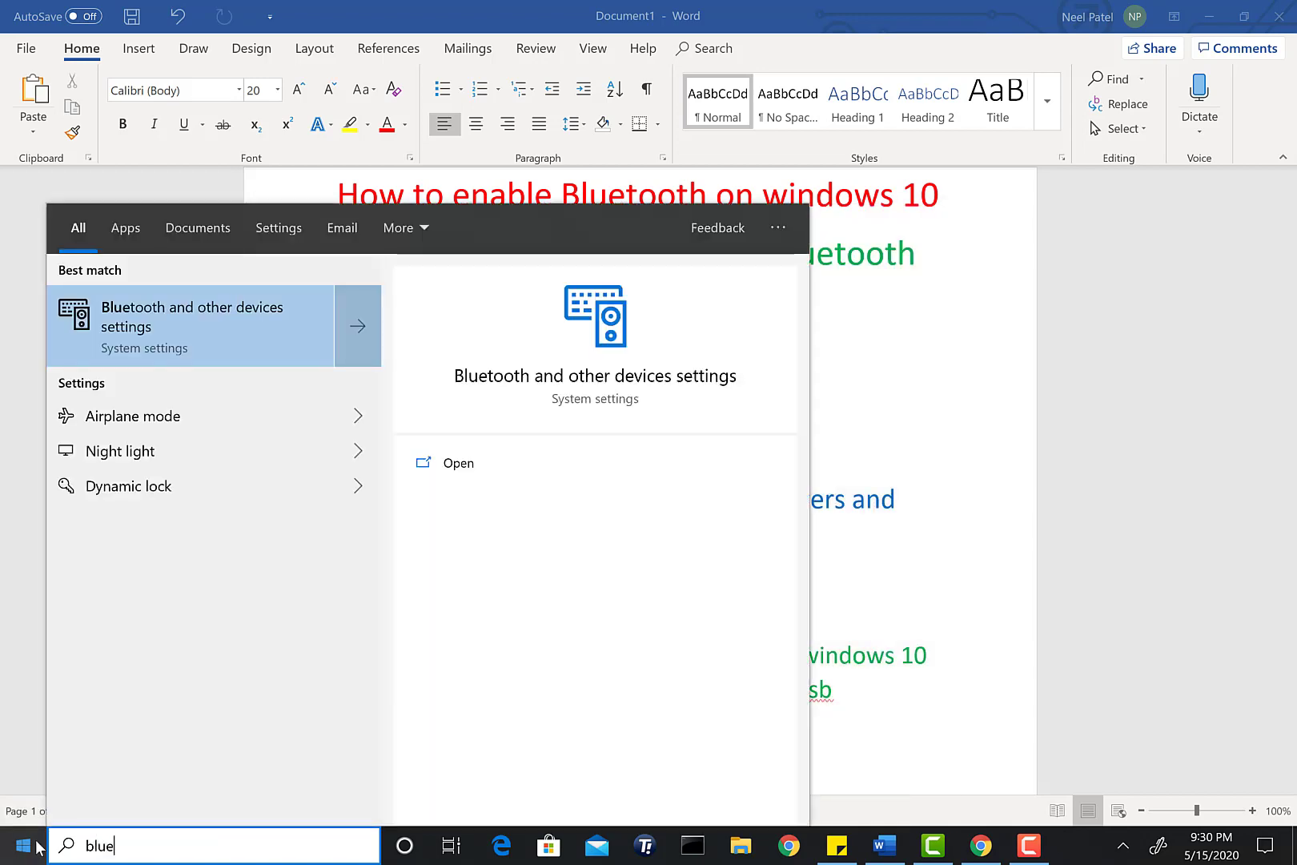
pyautogui.press('Return')
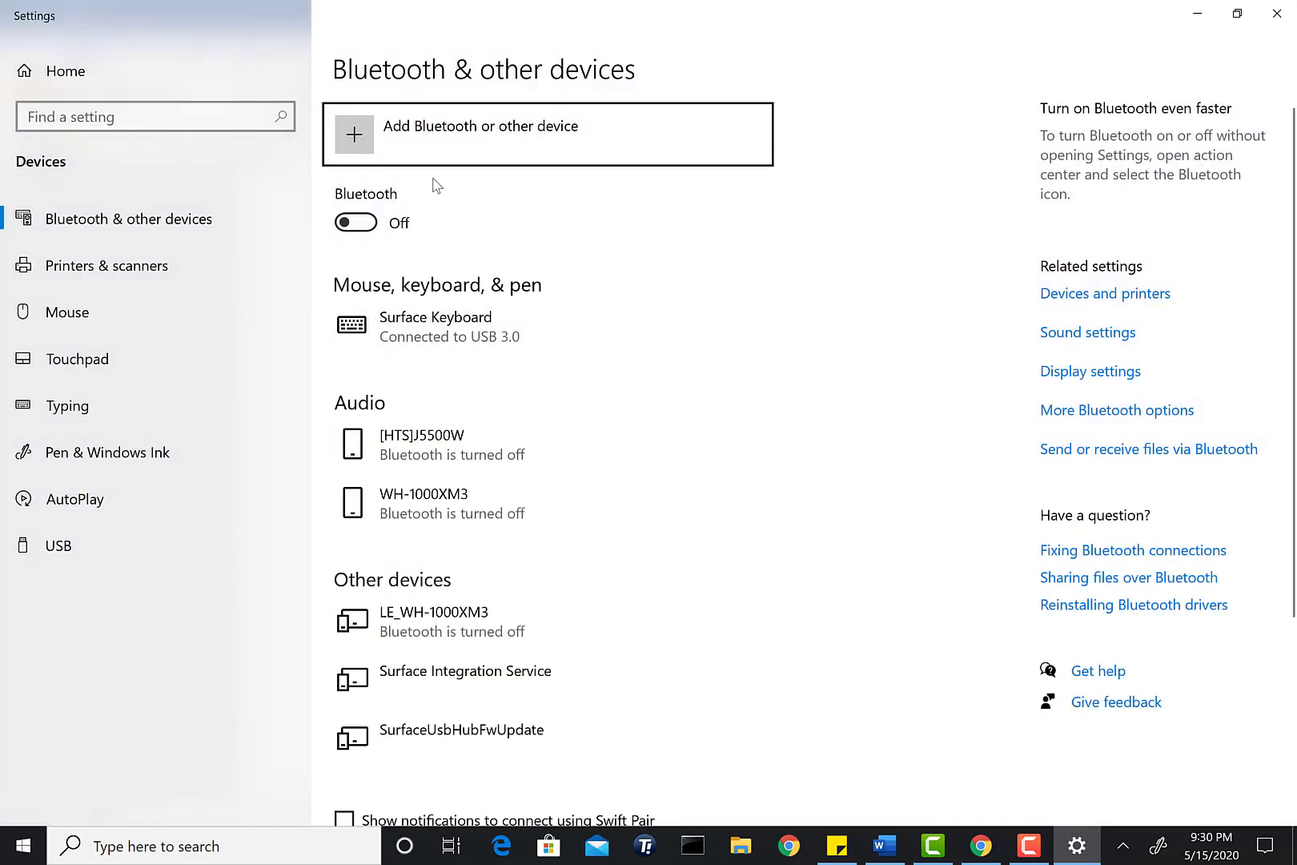
pyautogui.click(1286, 18)
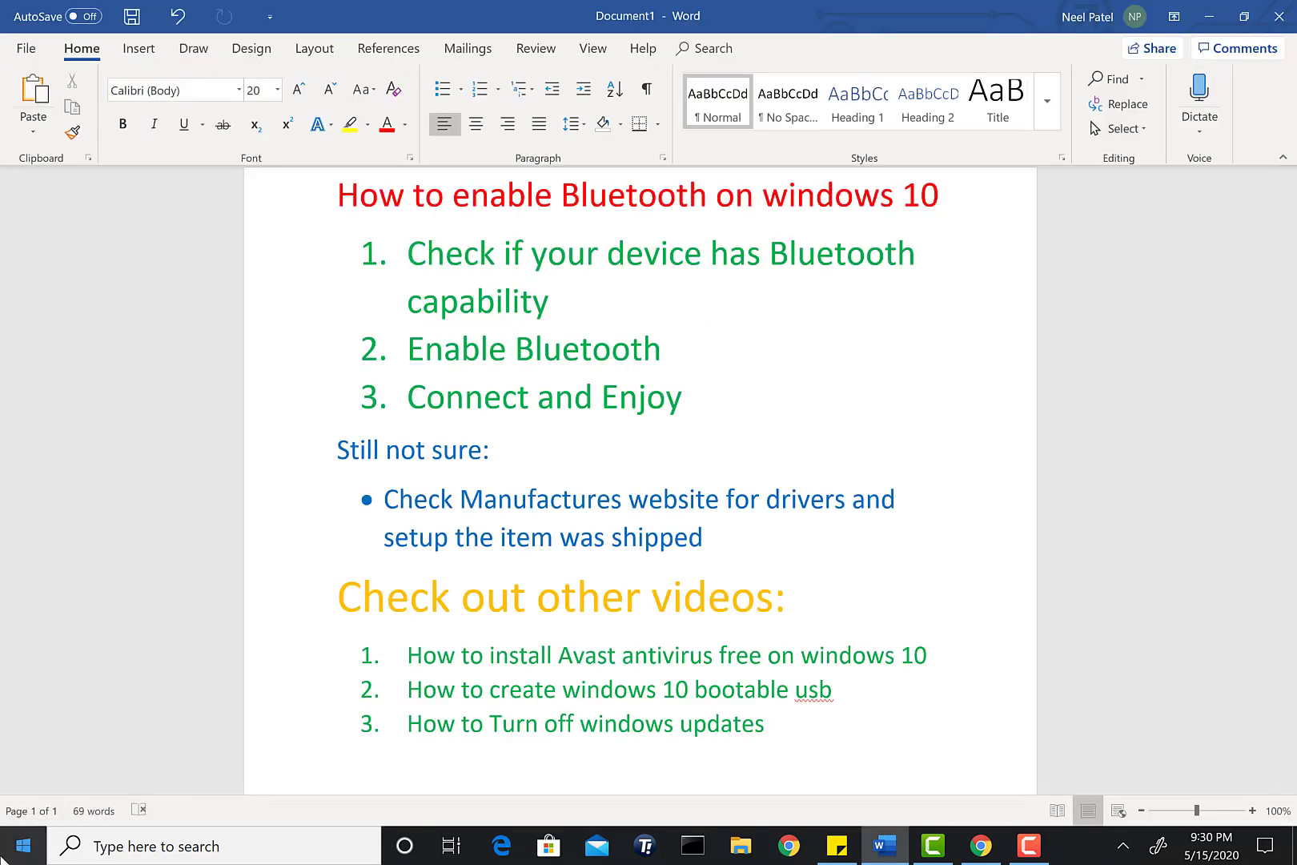
# - Open the Settings app and go to Devices
pyautogui.click(8, 856)
pyautogui.write('sett')
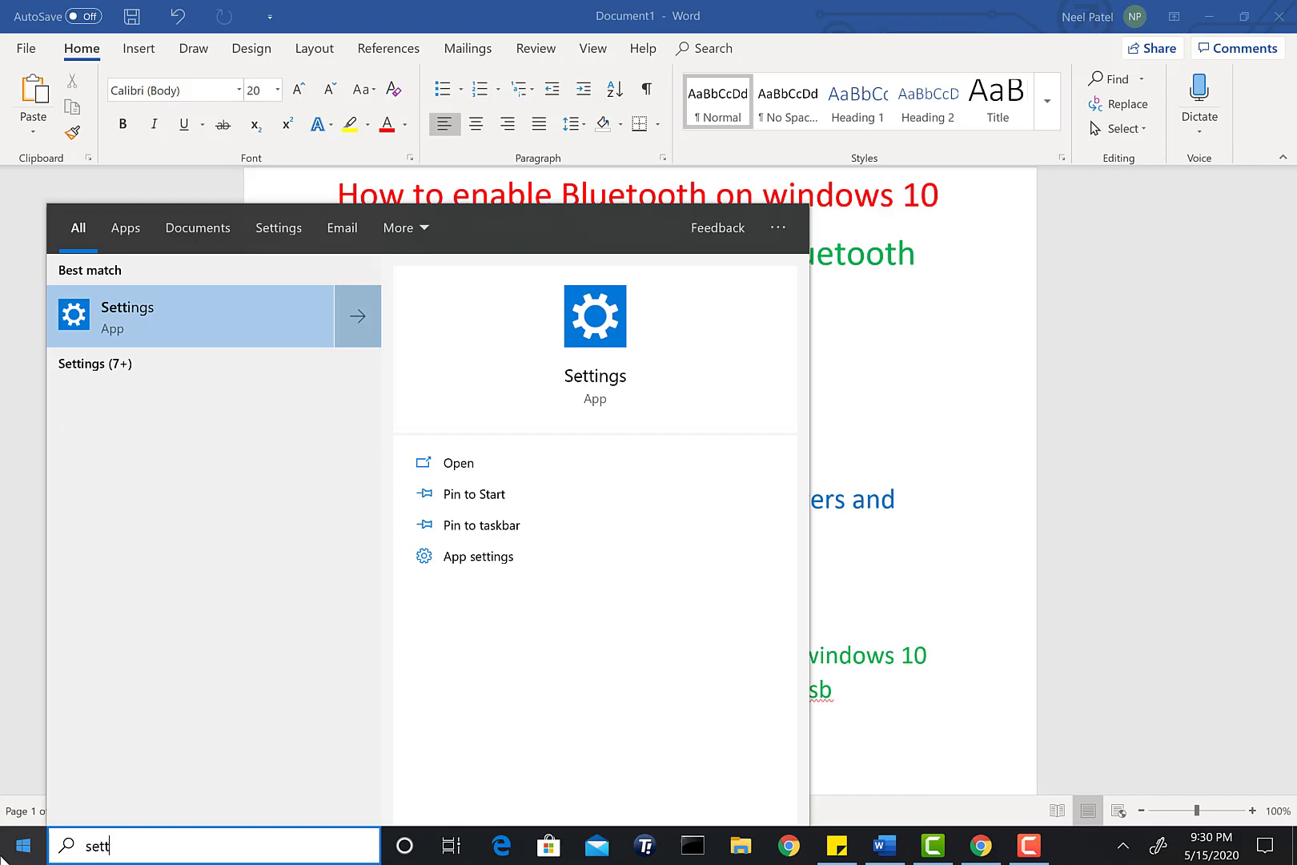
pyautogui.press('Return')
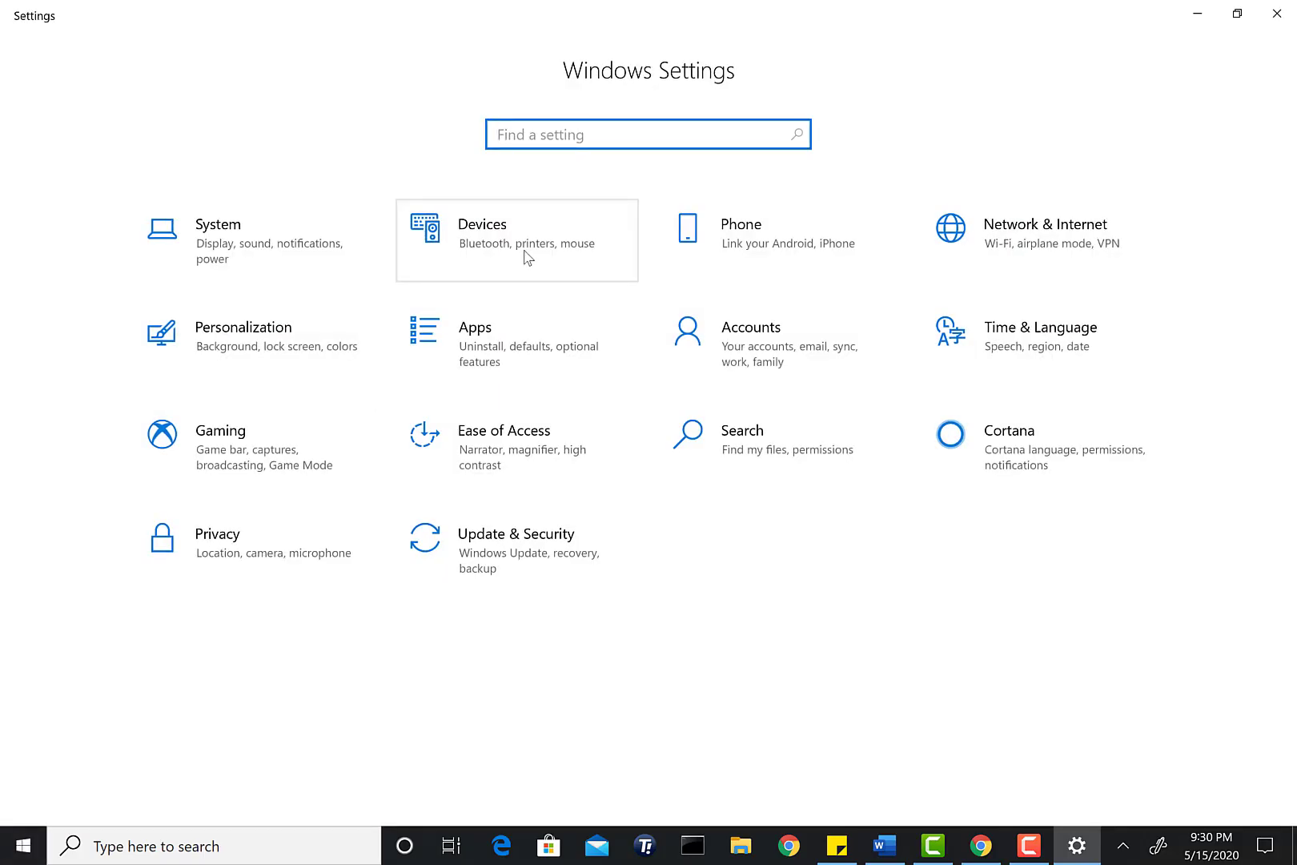
pyautogui.click(524, 254)
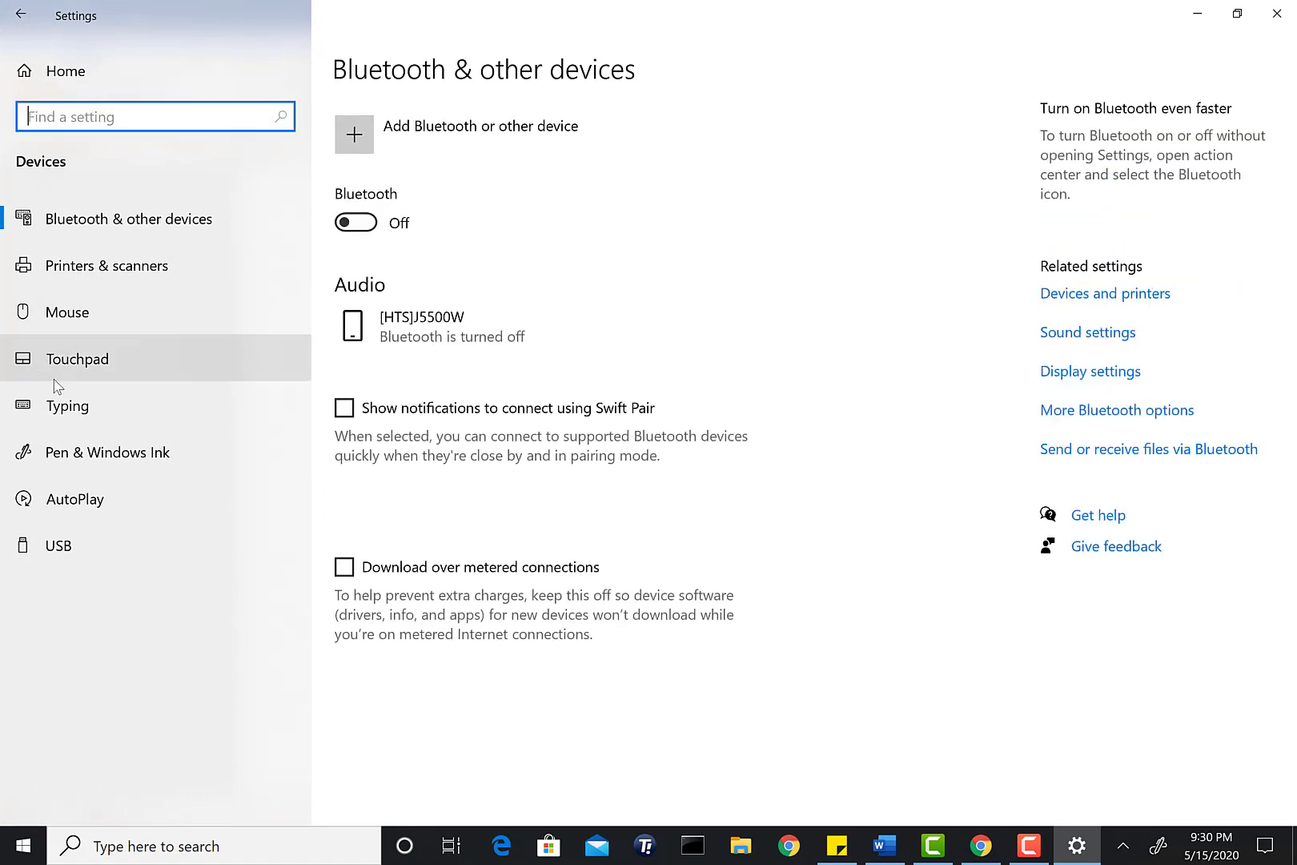
# - Switch Bluetooth On, then dismiss the Action Center to return to the Bluetooth page
pyautogui.click(187, 215)
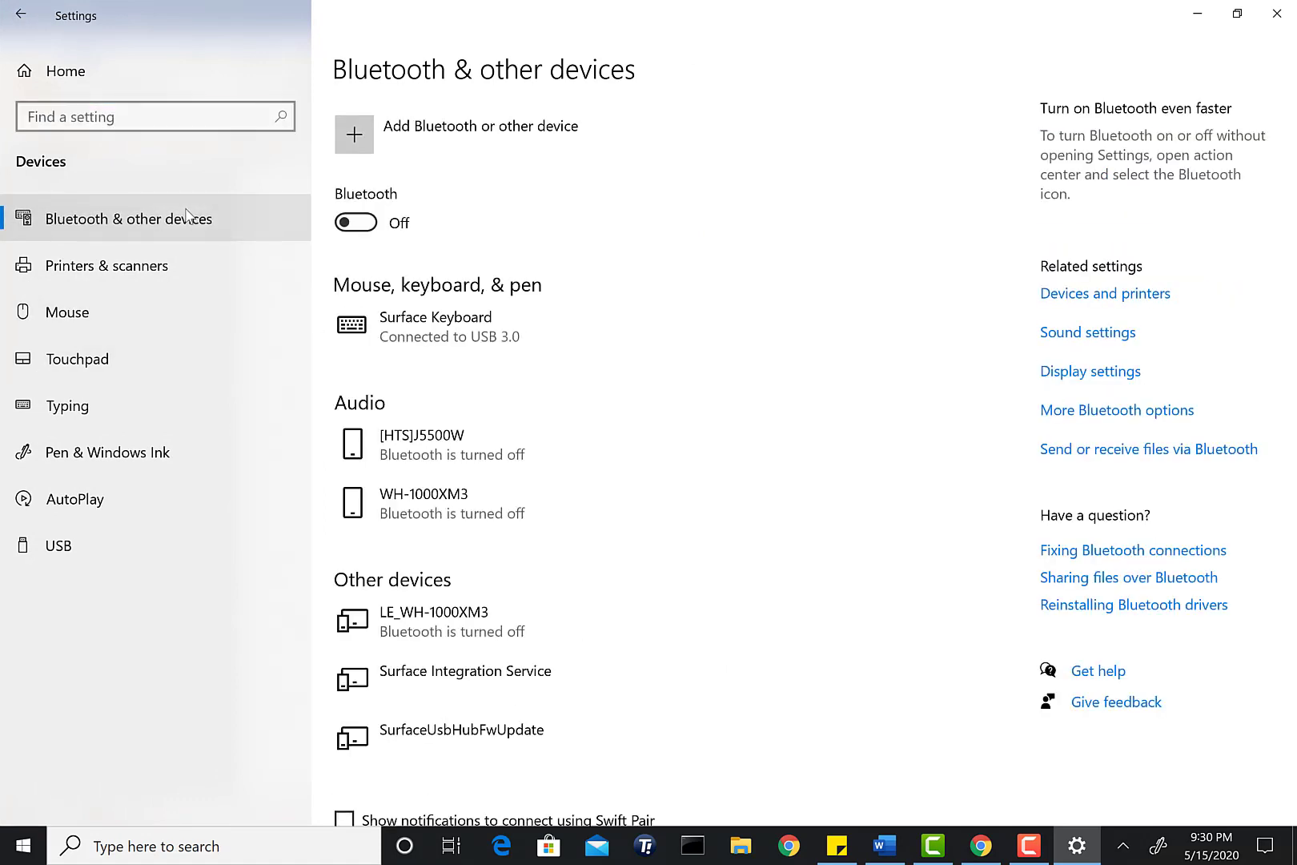
pyautogui.click(346, 223)
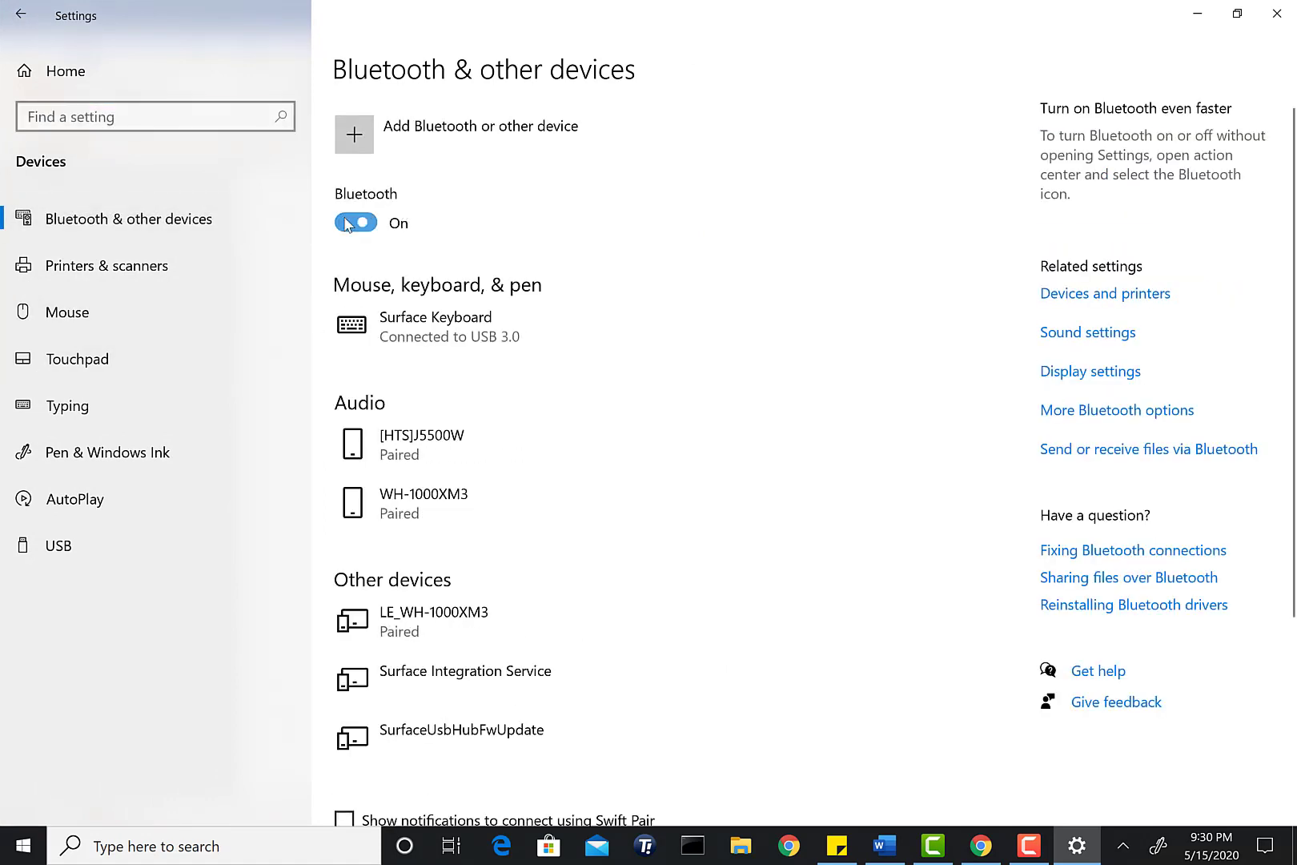
pyautogui.click(1264, 845)
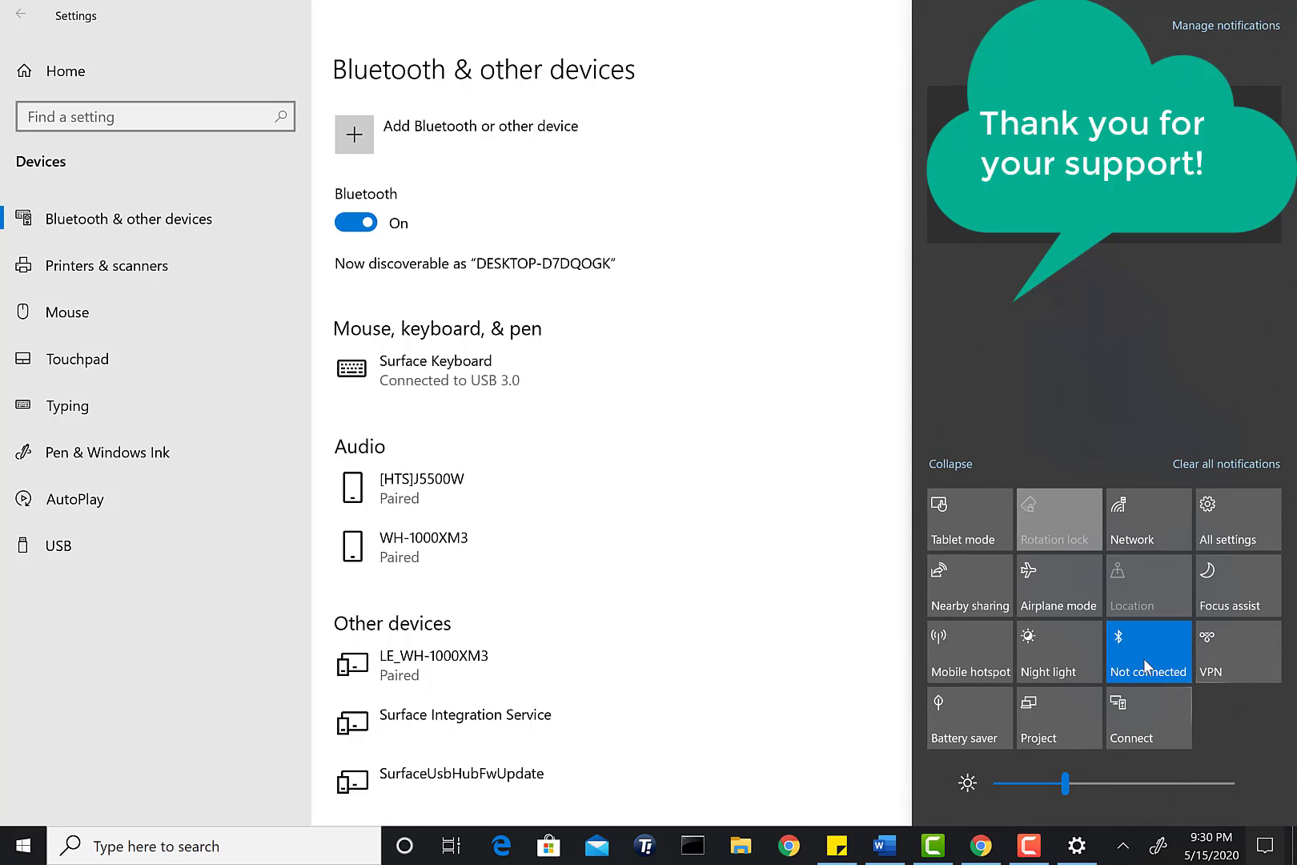
pyautogui.click(663, 500)
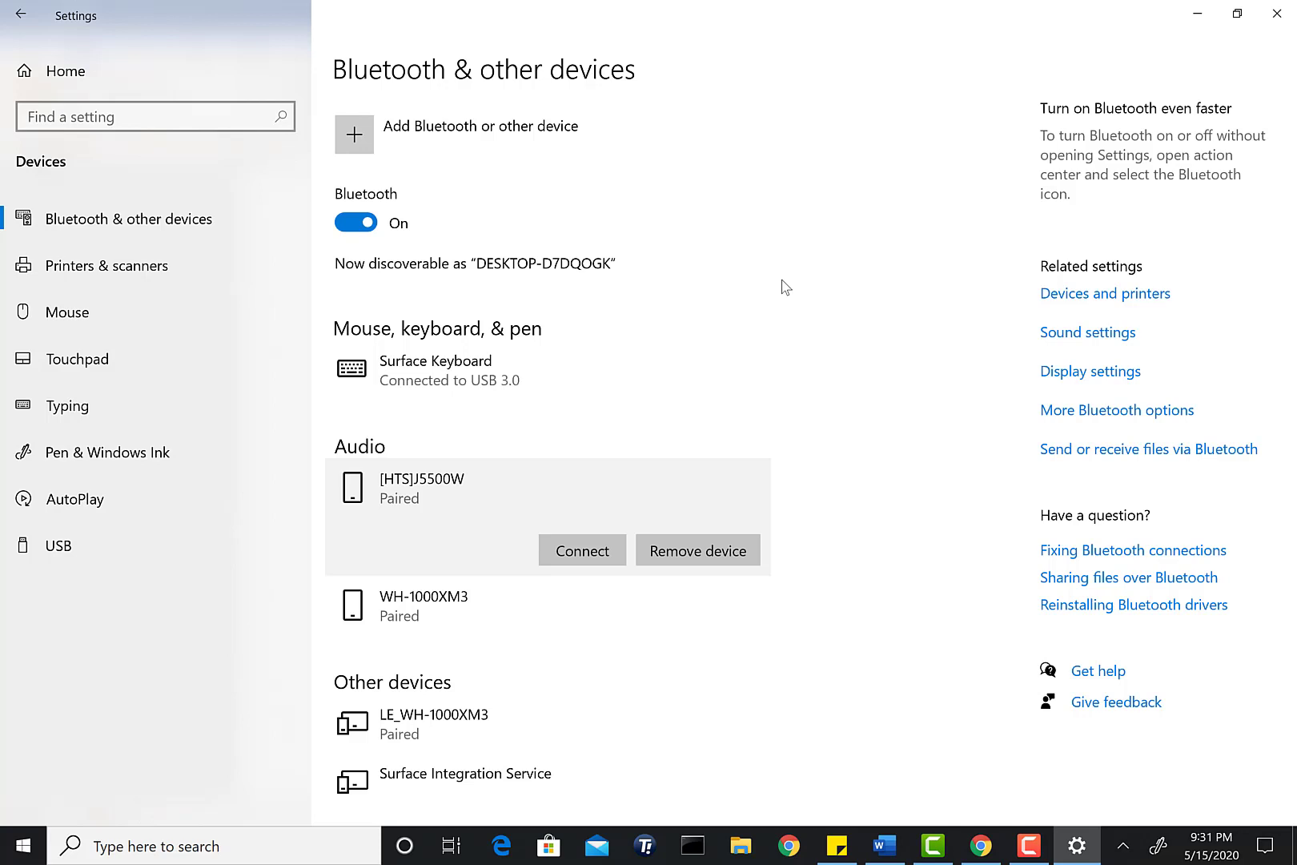
# - Pair the MX Anywhere 2 mouse over Bluetooth and confirm it shows Connected at 90% battery
pyautogui.click(439, 134)
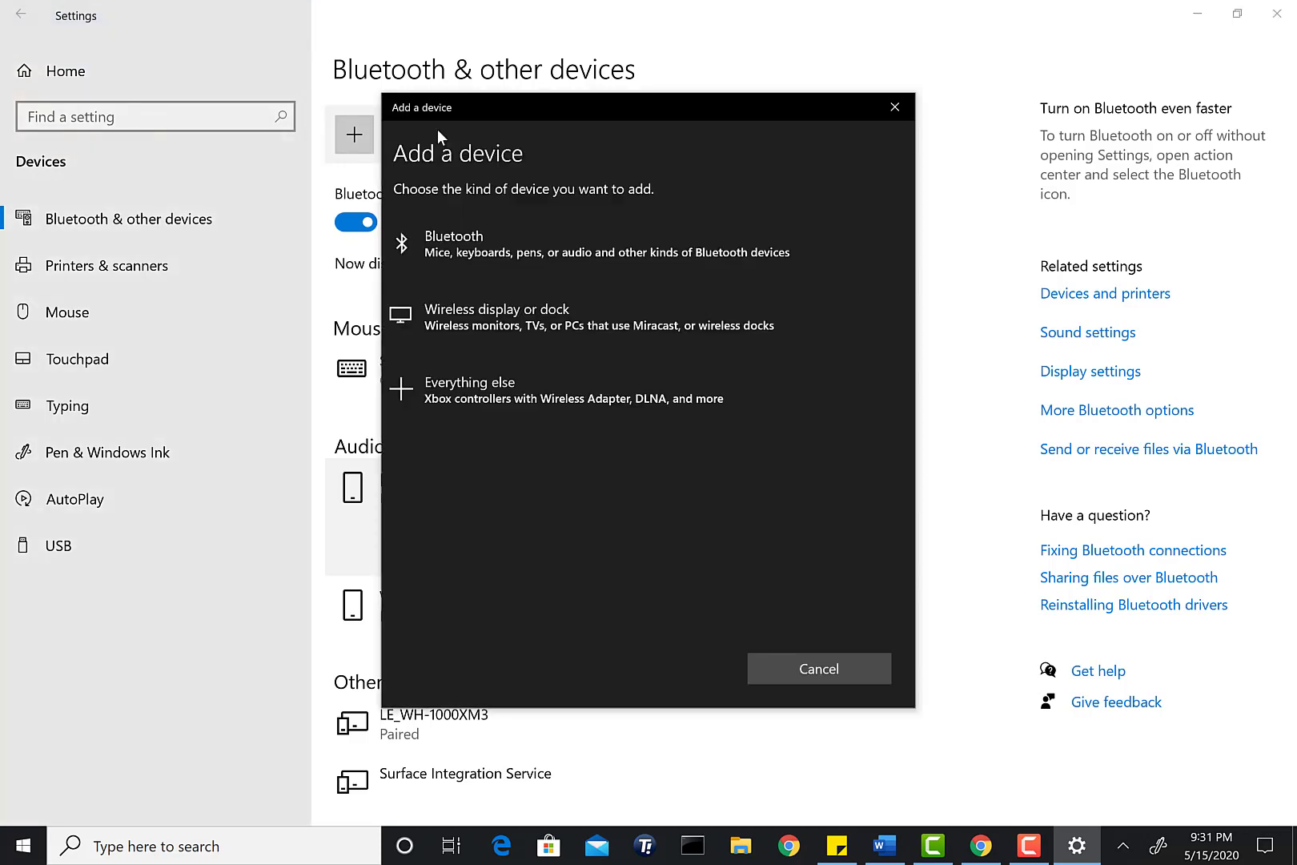
pyautogui.click(432, 254)
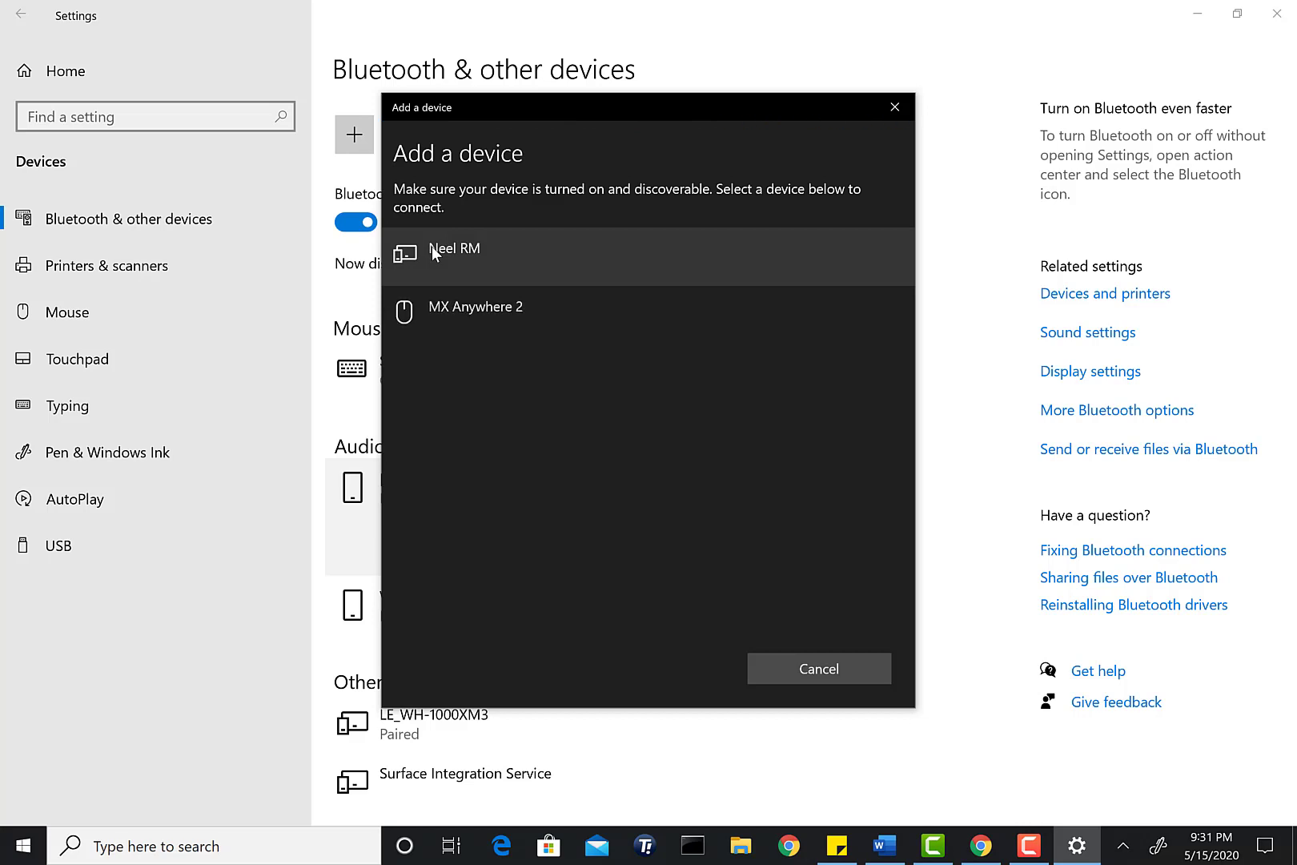
pyautogui.click(463, 315)
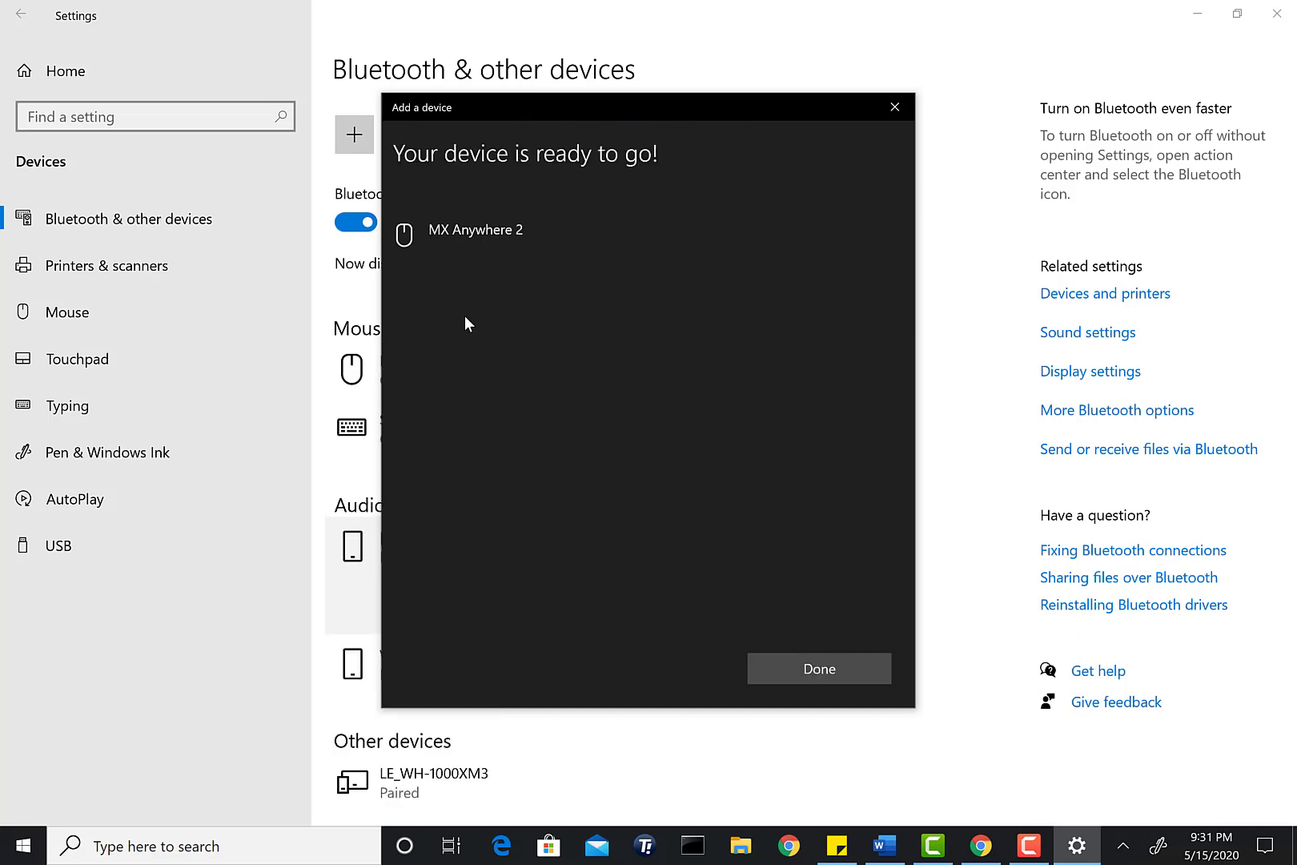
pyautogui.click(789, 665)
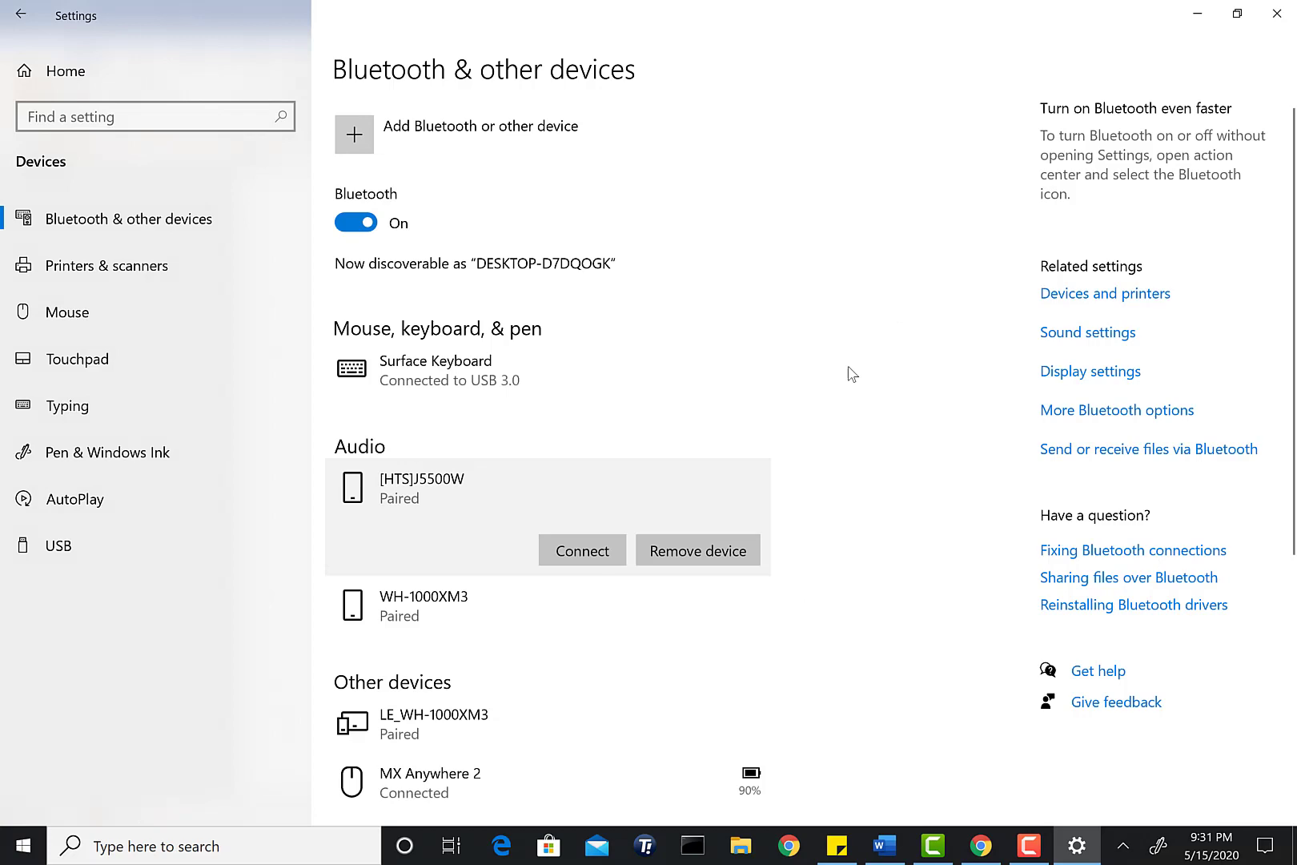
pyautogui.scroll(-3, 849, 371)
pyautogui.scroll(-2, 848, 370)
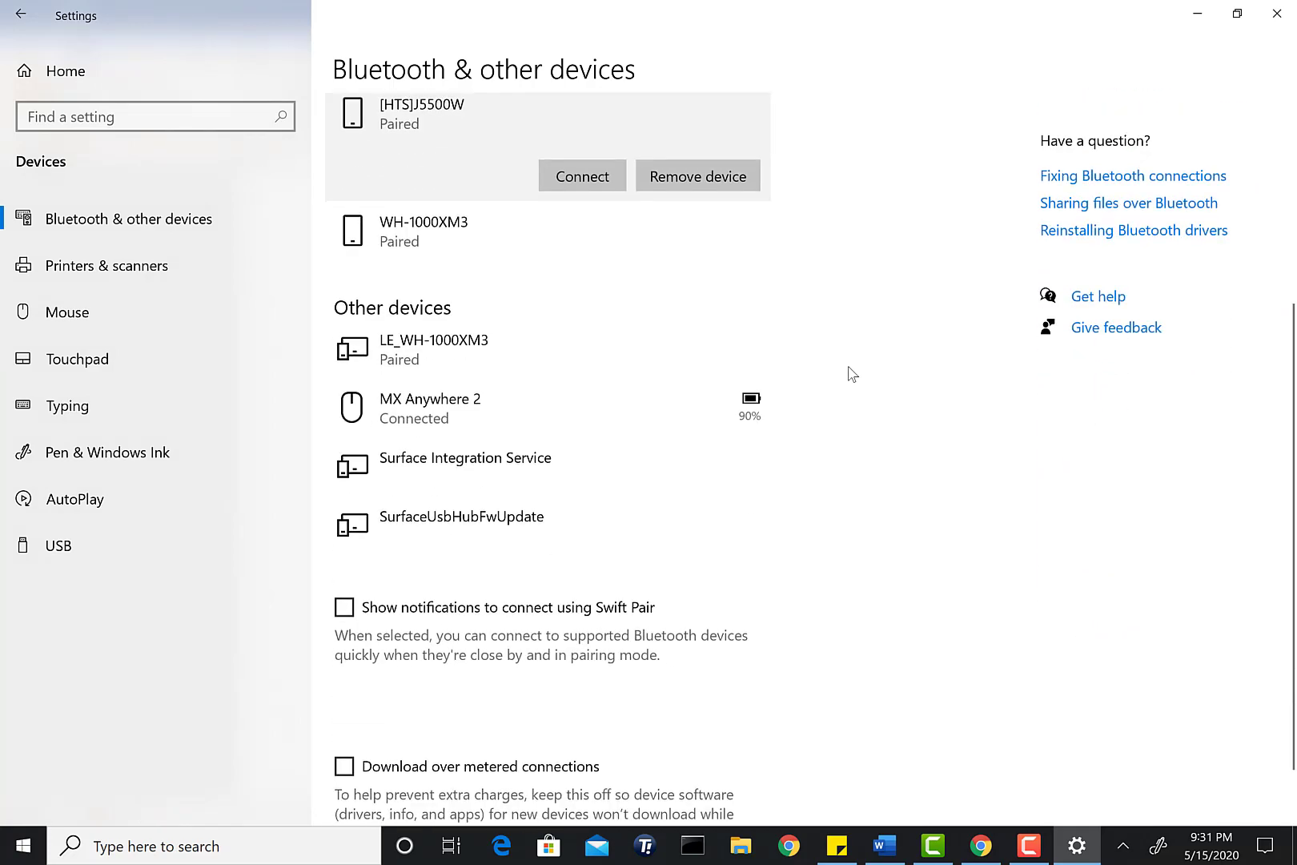
pyautogui.scroll(4, 644, 397)
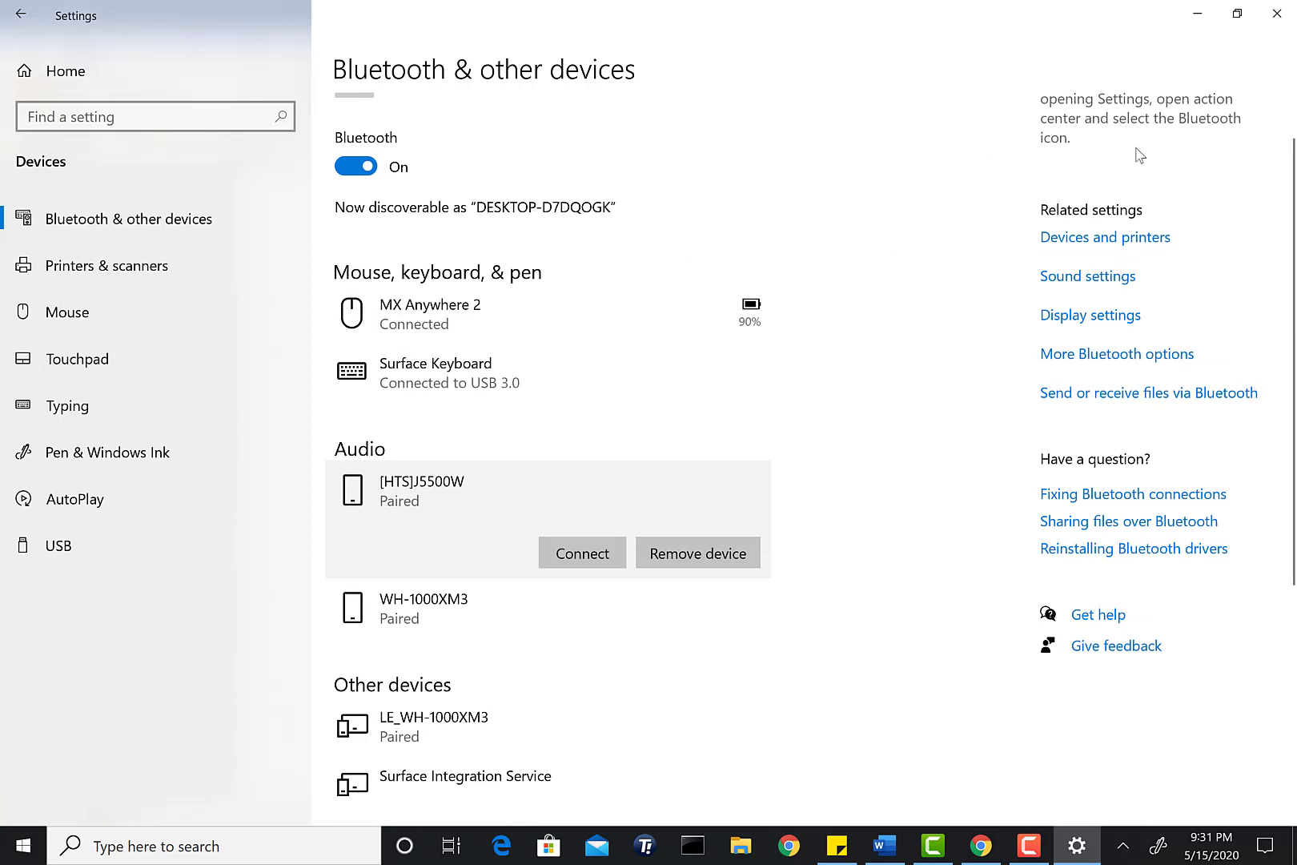
# - Minimize Settings and select 'Check Manufactures website for' in the Word document's bullet
pyautogui.click(1198, 25)
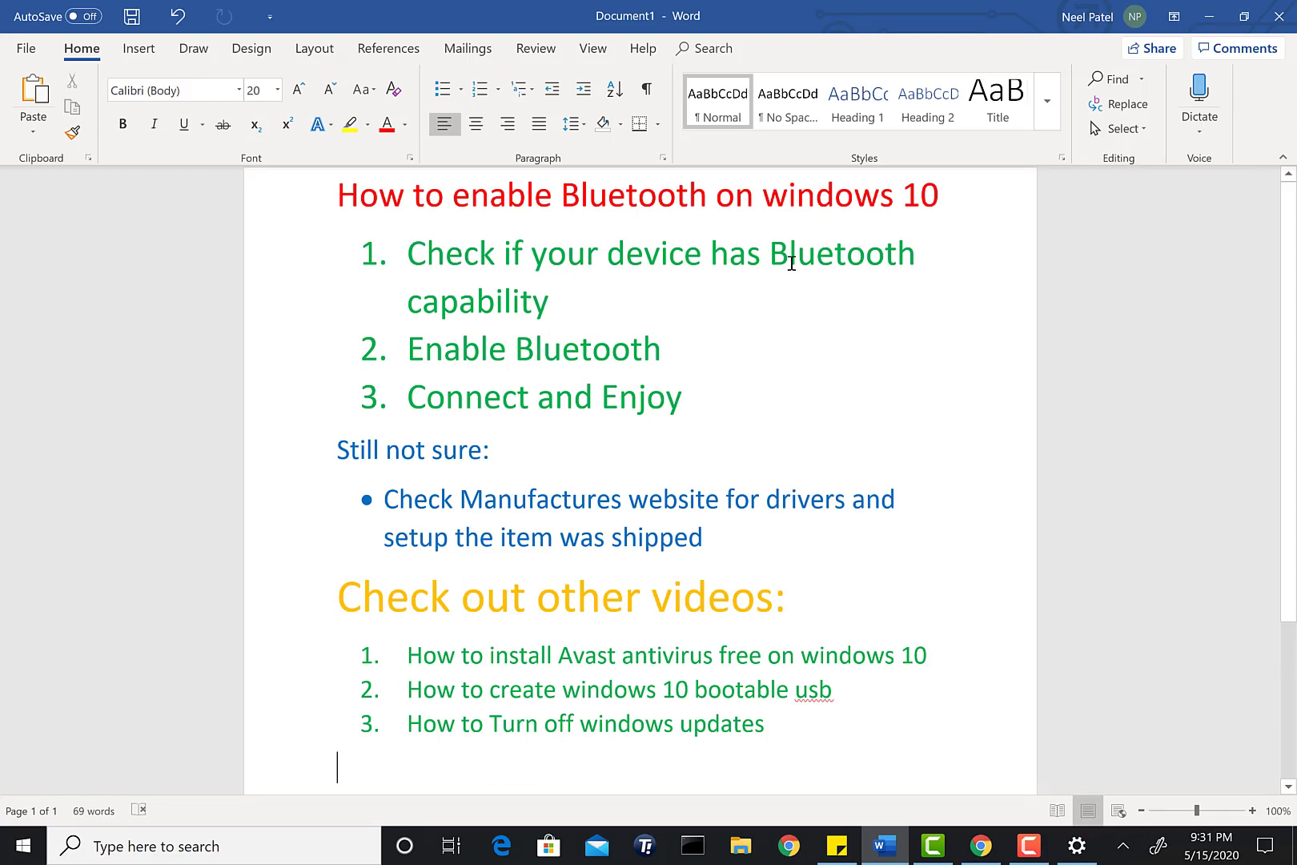
pyautogui.scroll(-1, 791, 263)
pyautogui.doubleClick(401, 452)
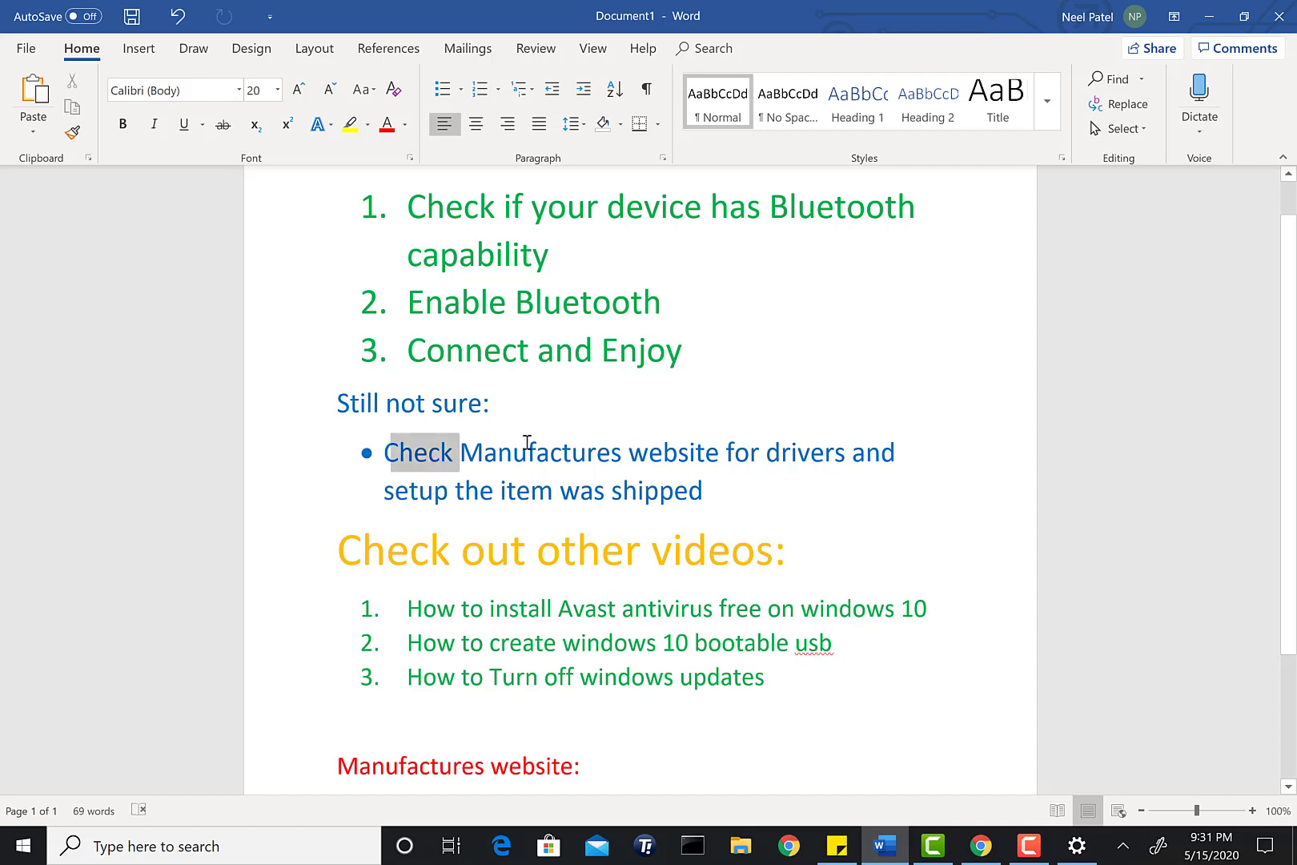
pyautogui.moveTo(527, 442); pyautogui.dragTo(741, 455)
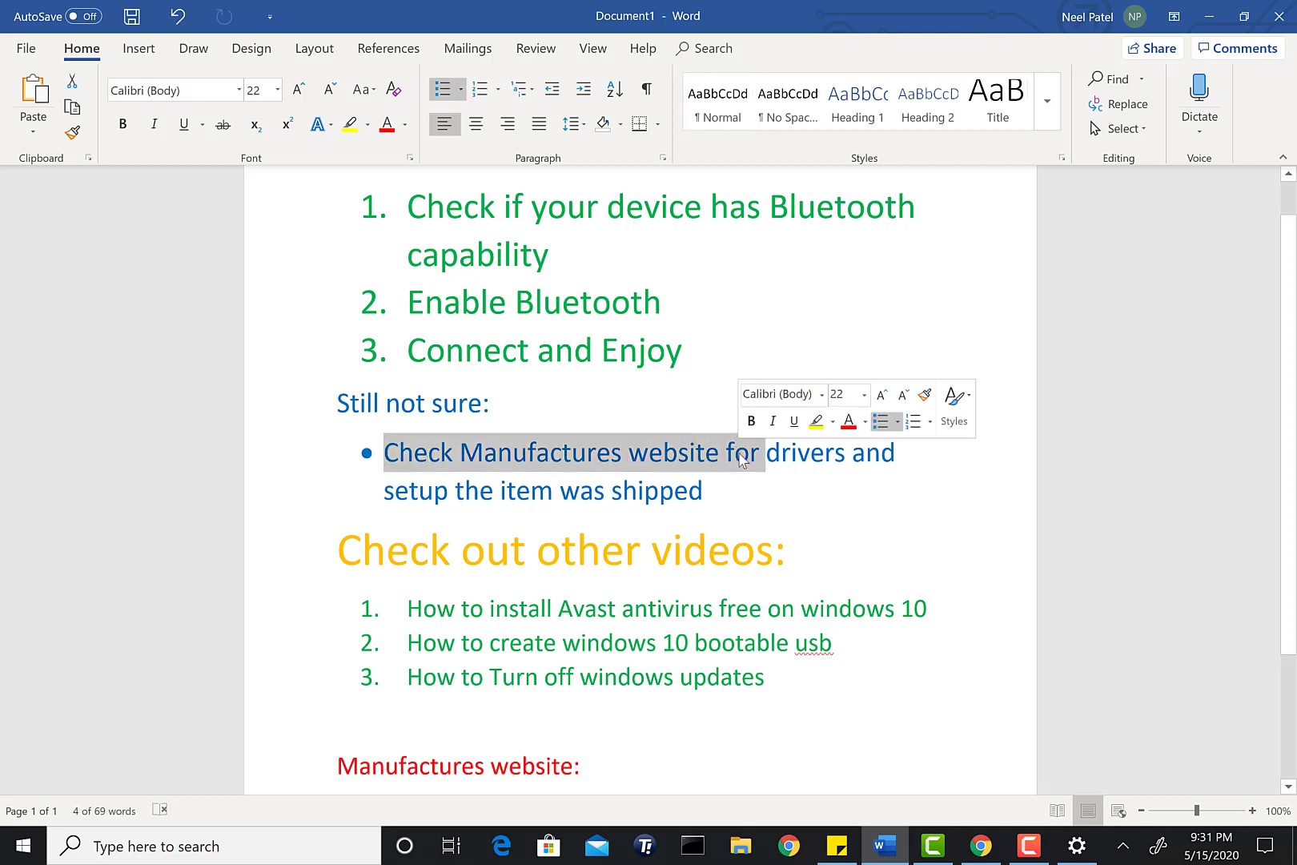
pyautogui.scroll(-4, 741, 454)
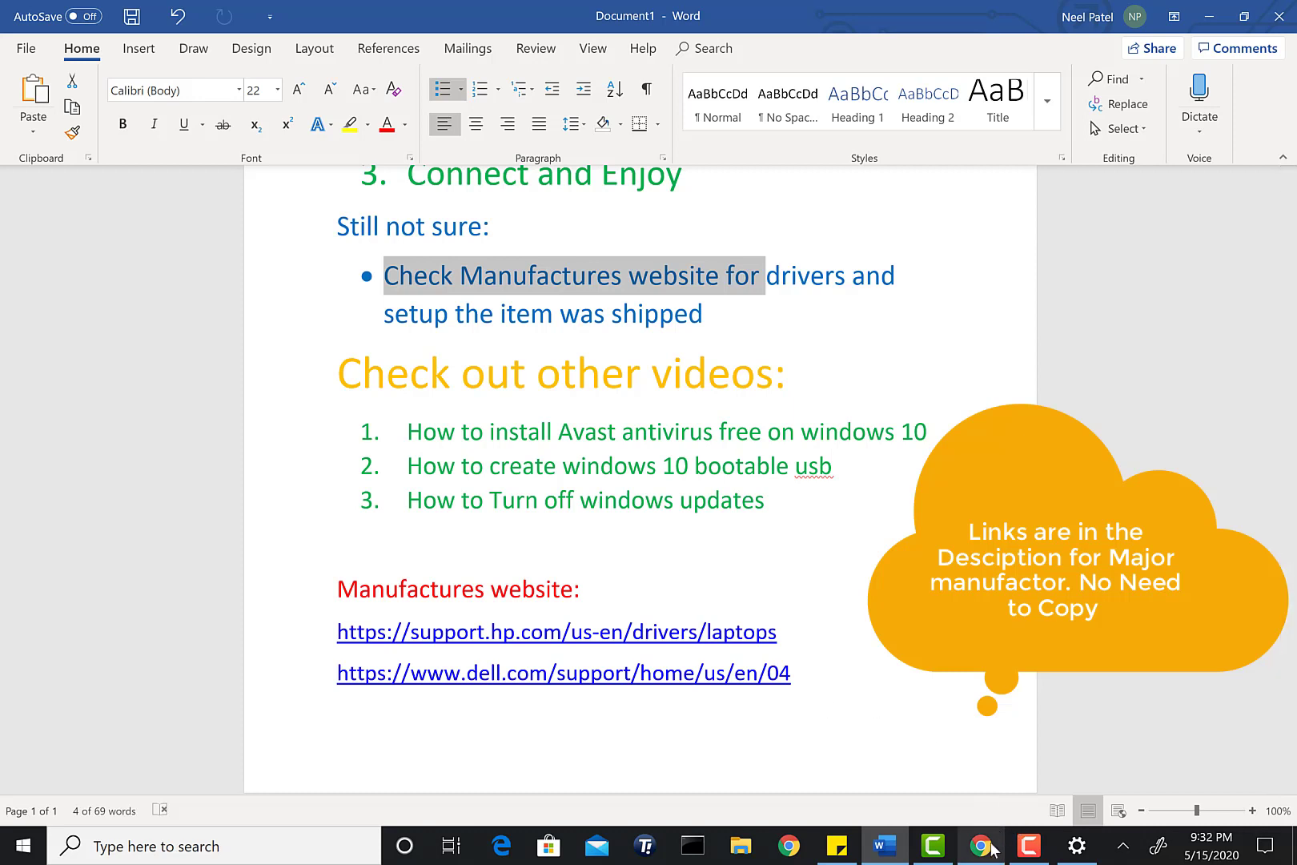
pyautogui.moveTo(993, 851)
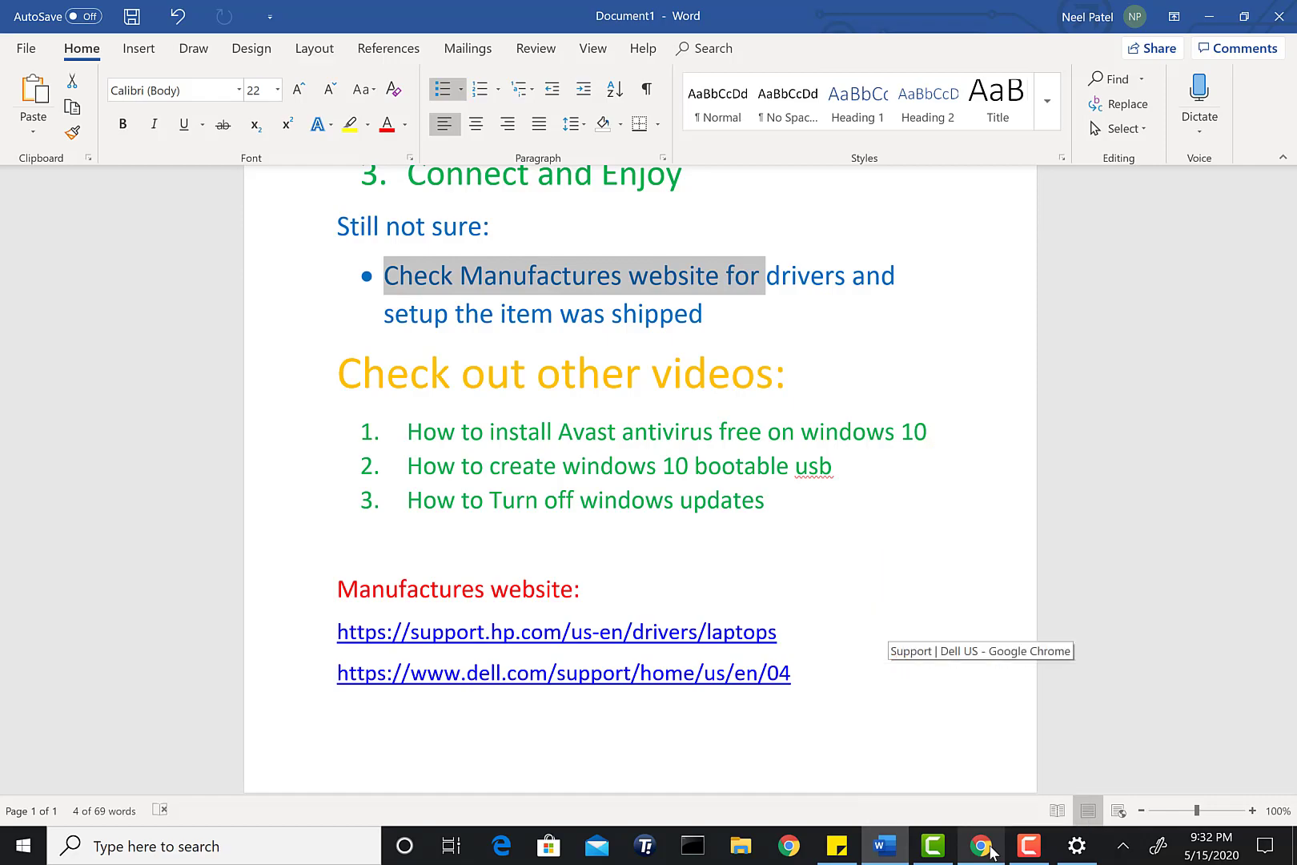
pyautogui.click(983, 848)
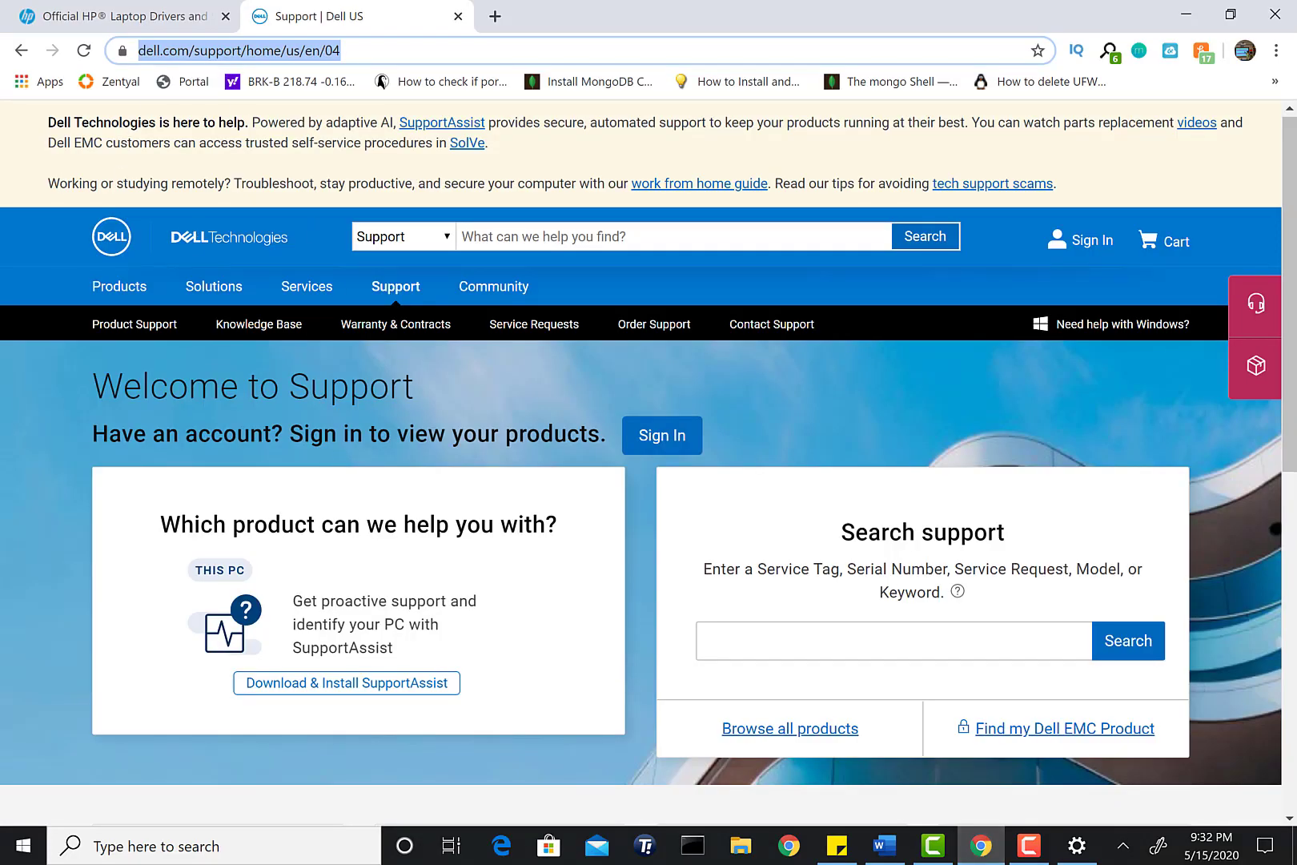
pyautogui.click(120, 16)
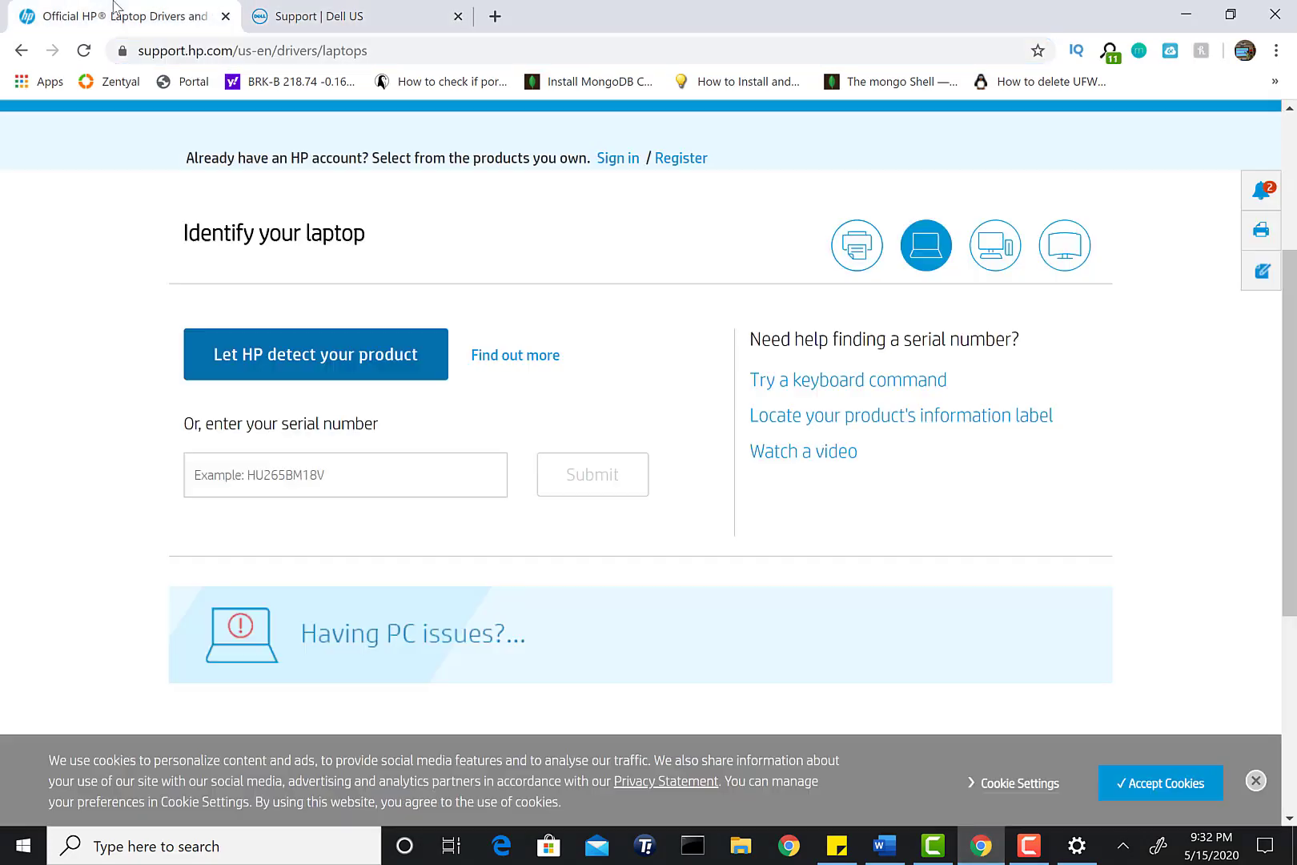
pyautogui.click(264, 475)
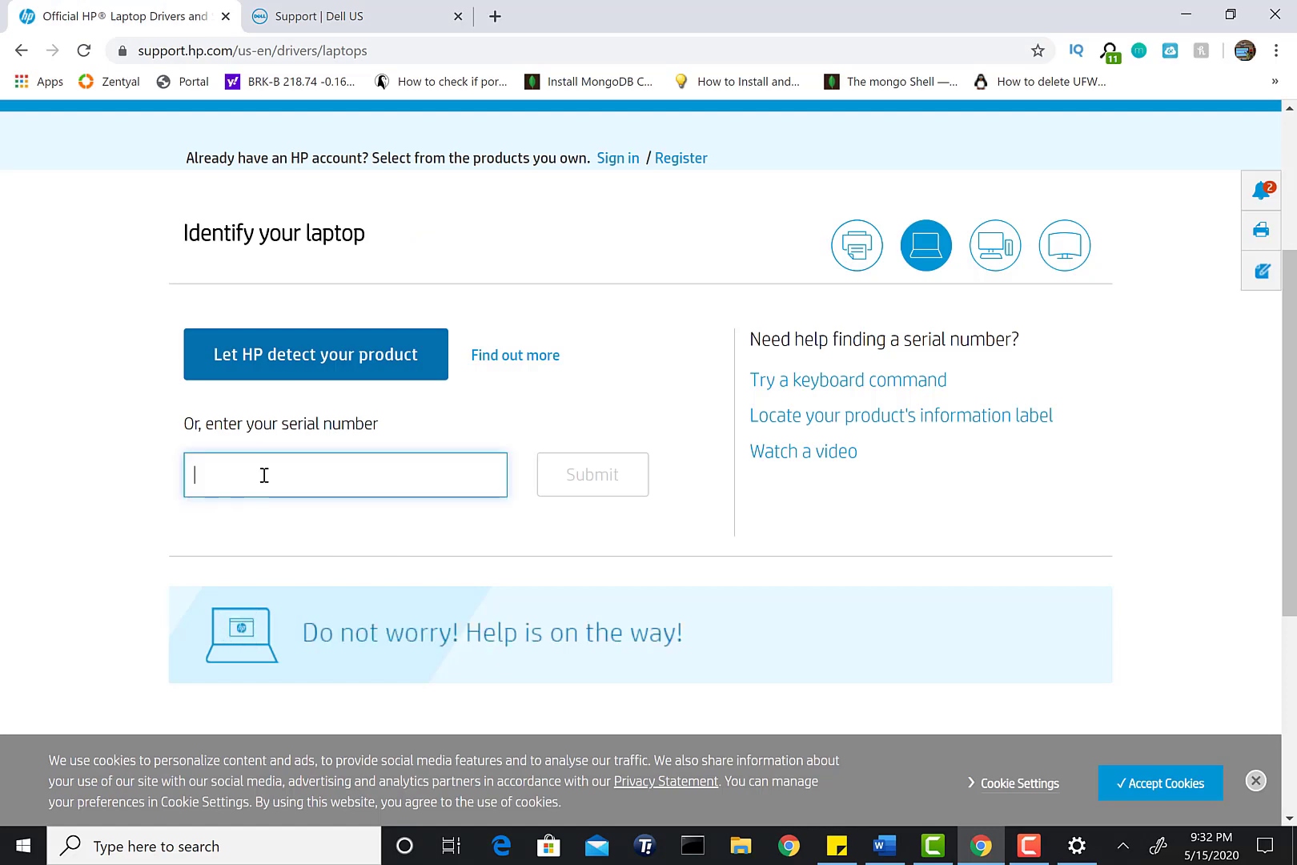
pyautogui.click(290, 18)
pyautogui.click(834, 642)
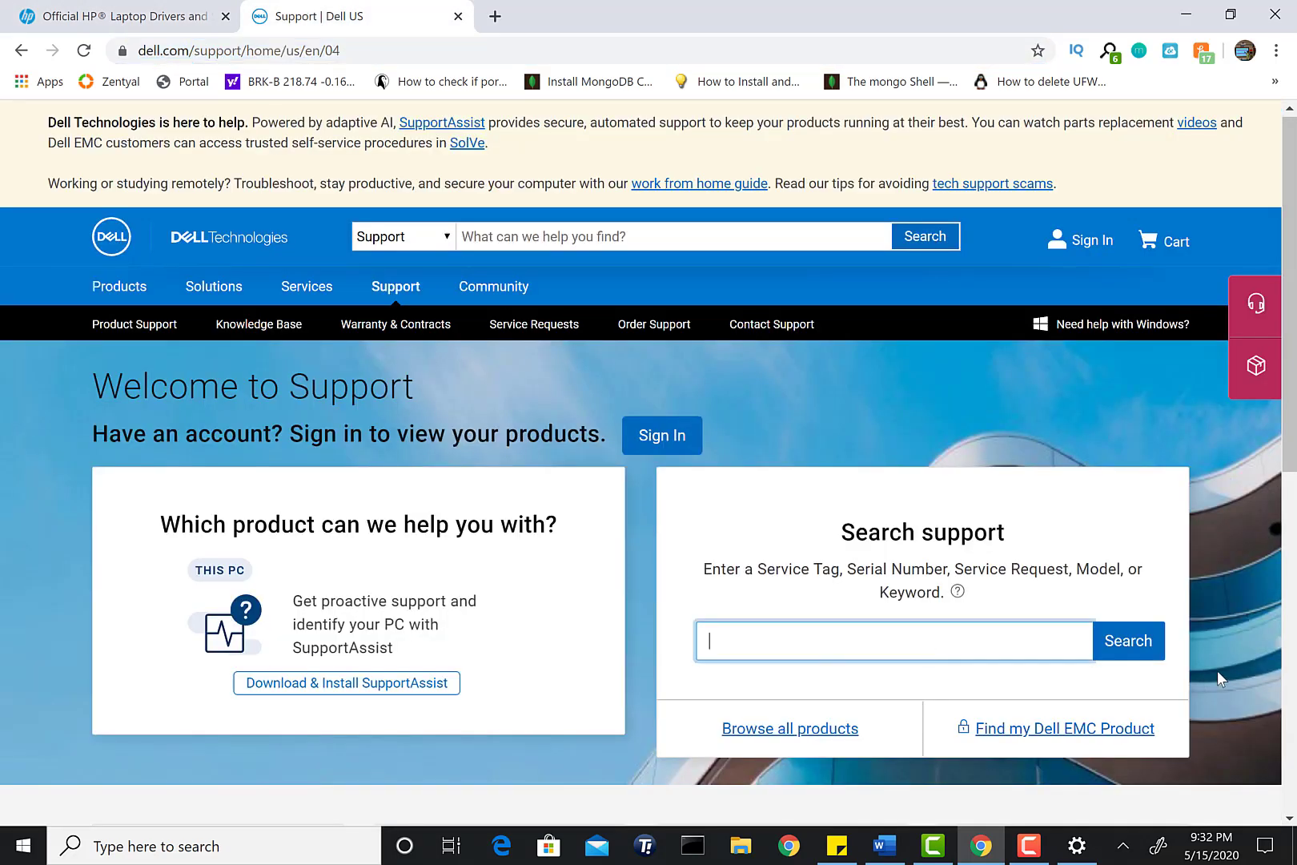
pyautogui.click(112, 13)
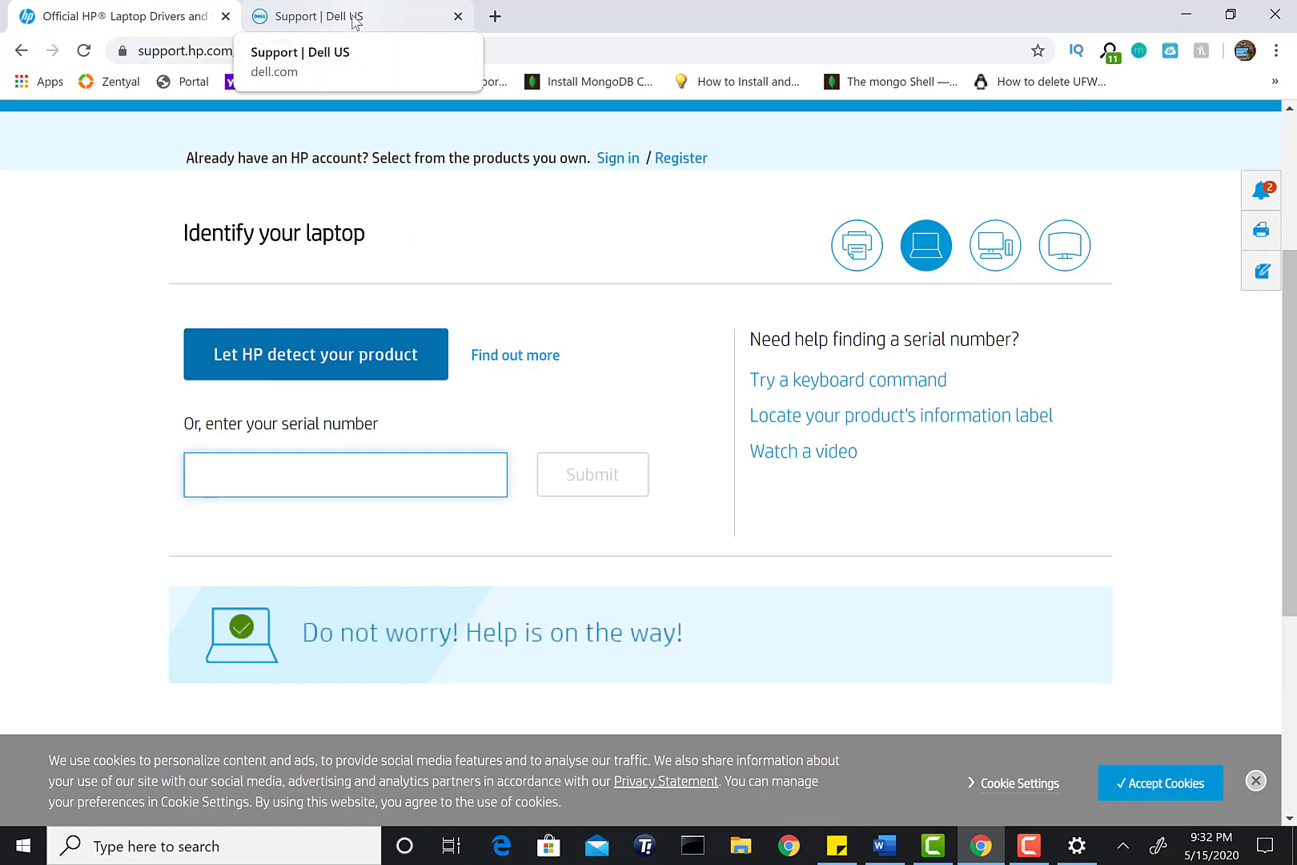
pyautogui.click(355, 17)
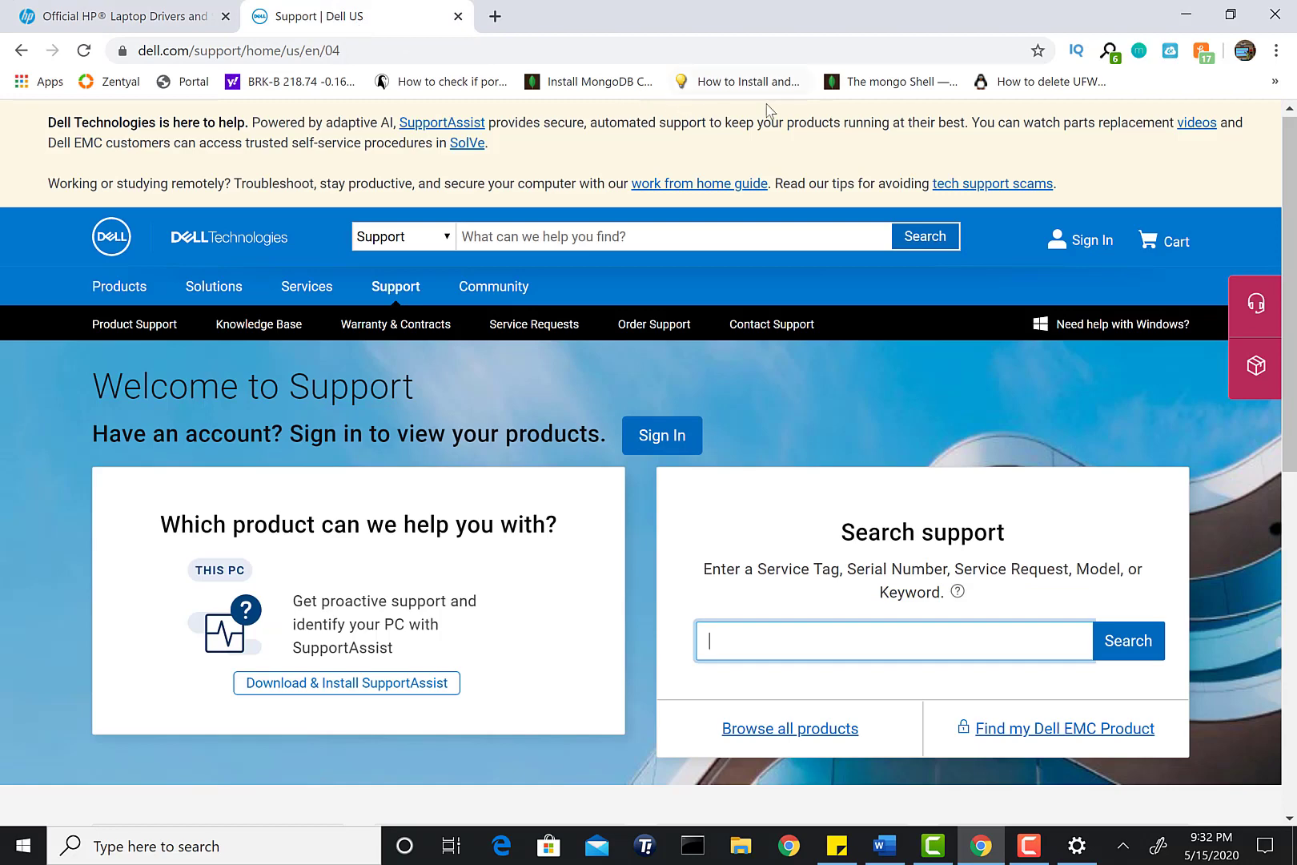
pyautogui.click(1186, 14)
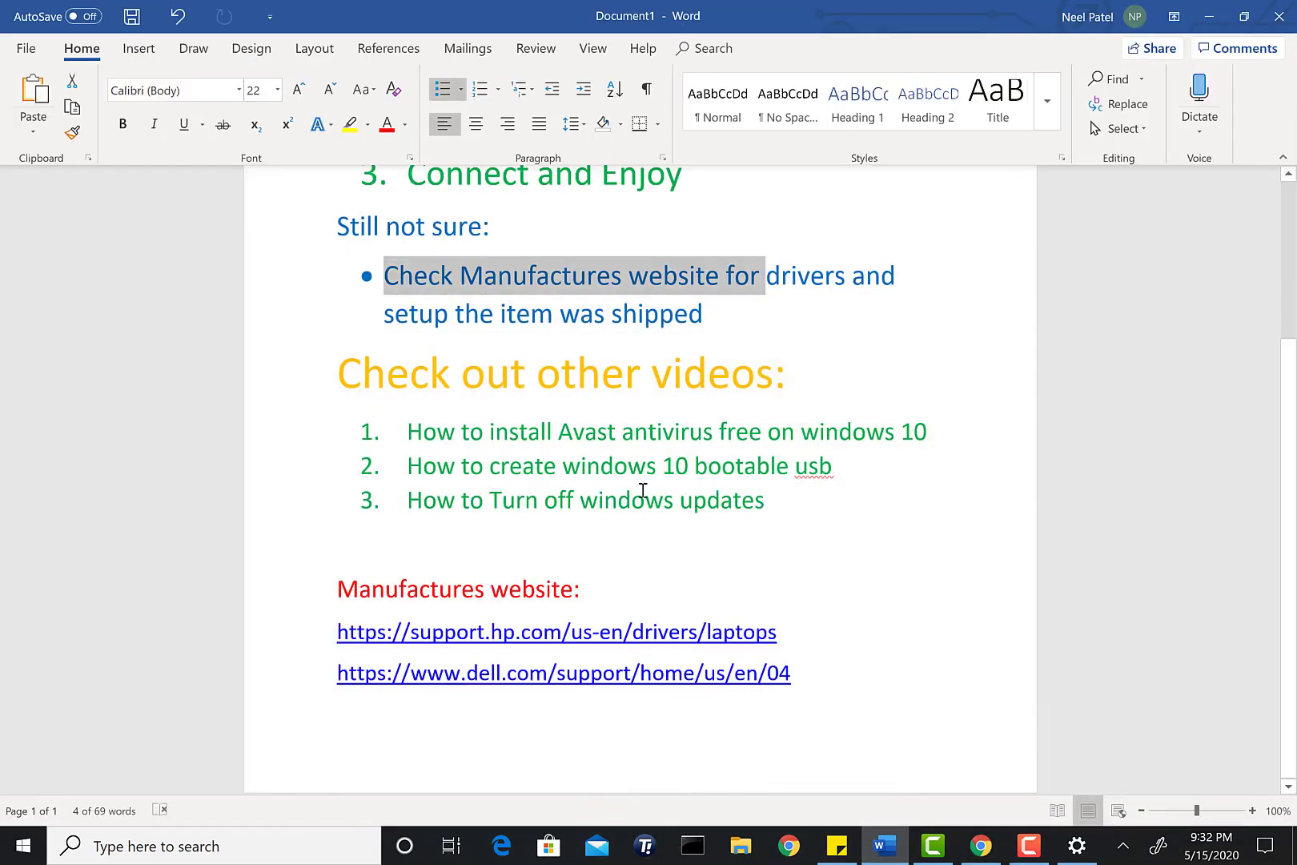
# - Deselect the 'Check Manufactures website for' phrase and scroll through the Word document
pyautogui.click(644, 490)
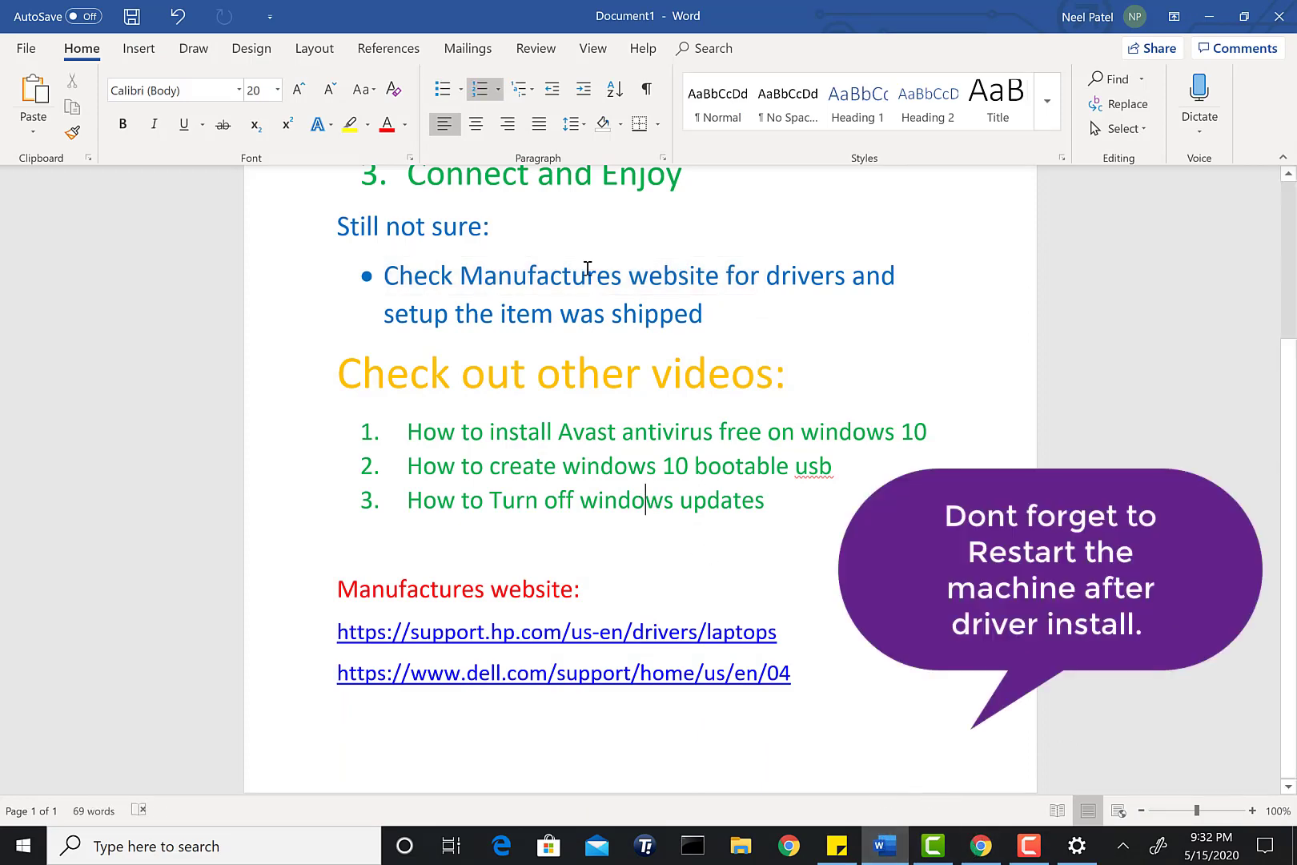
pyautogui.scroll(5, 486, 346)
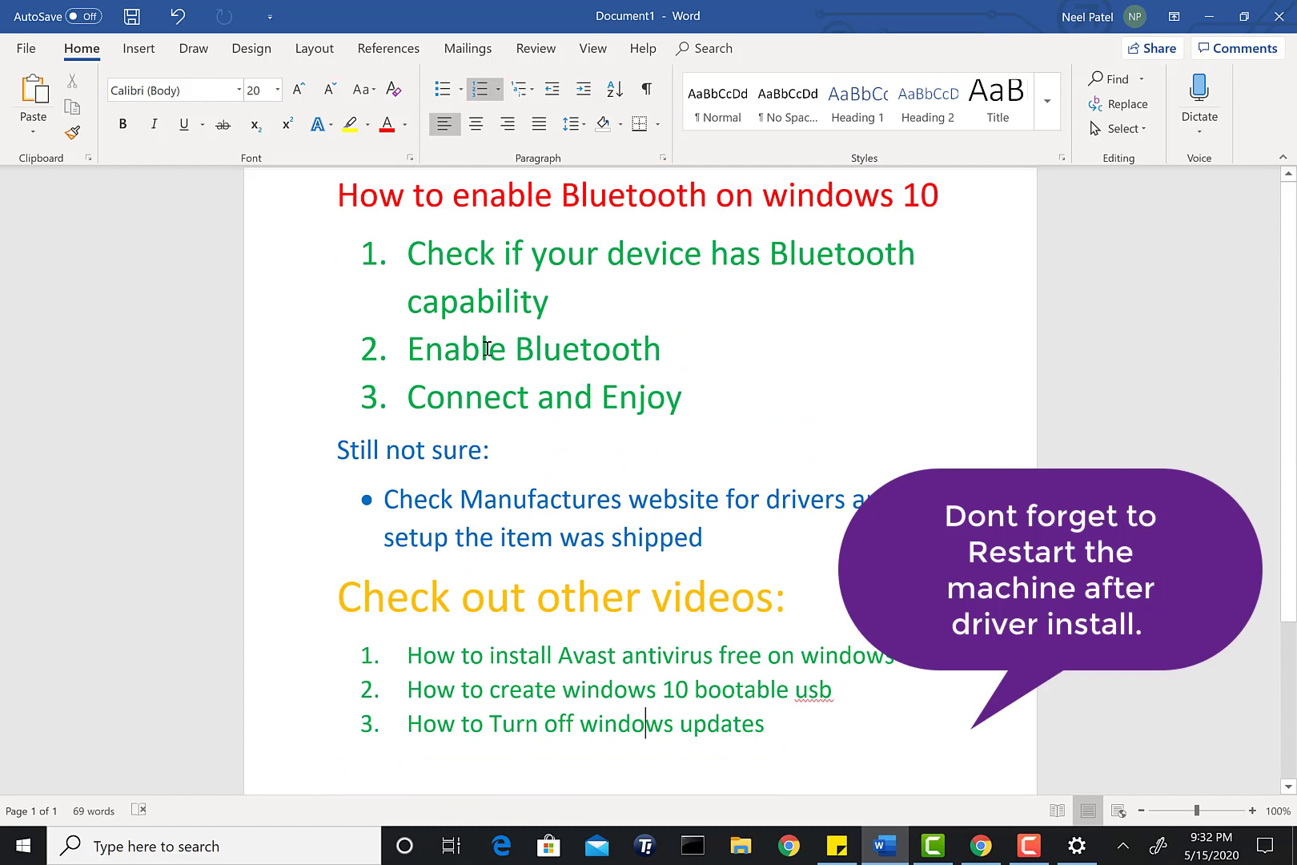
pyautogui.scroll(-4, 487, 349)
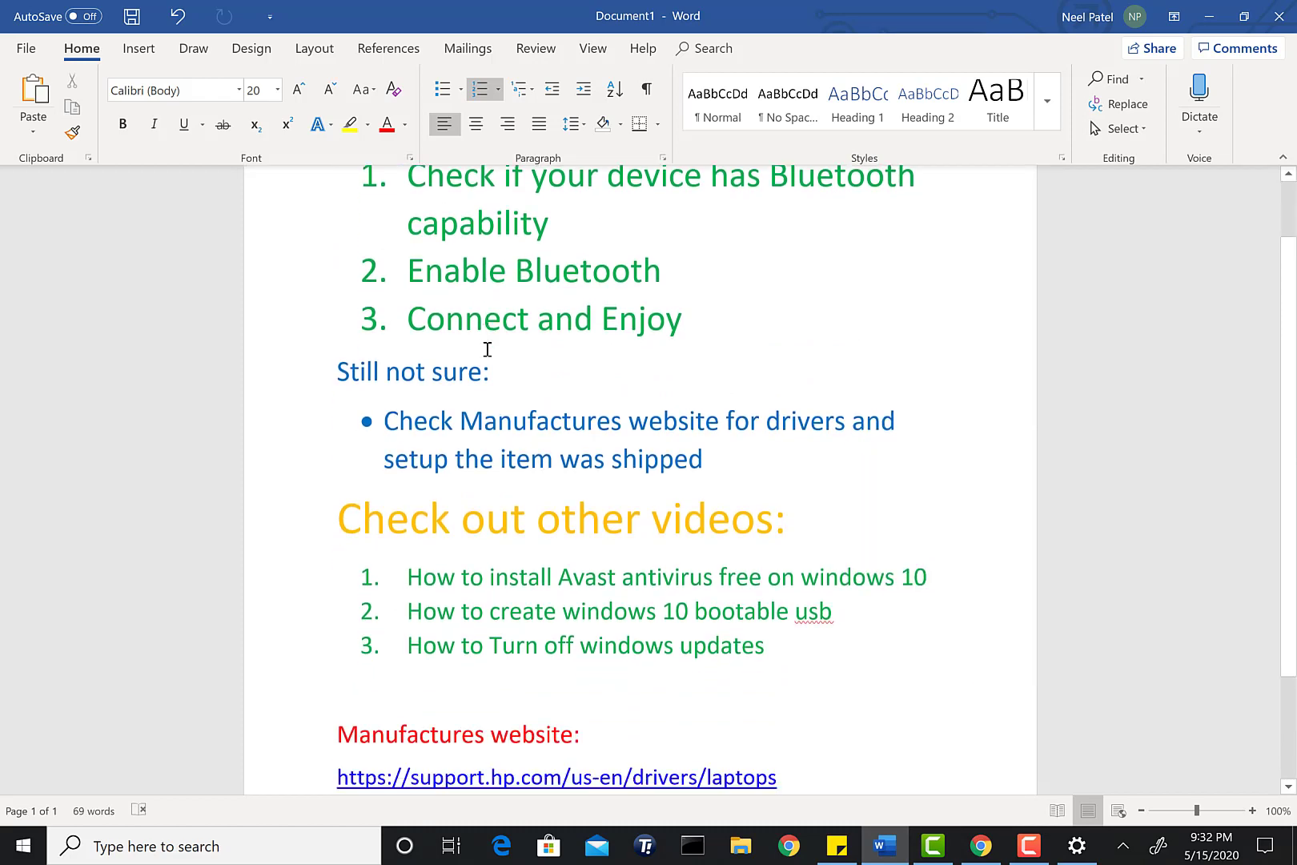